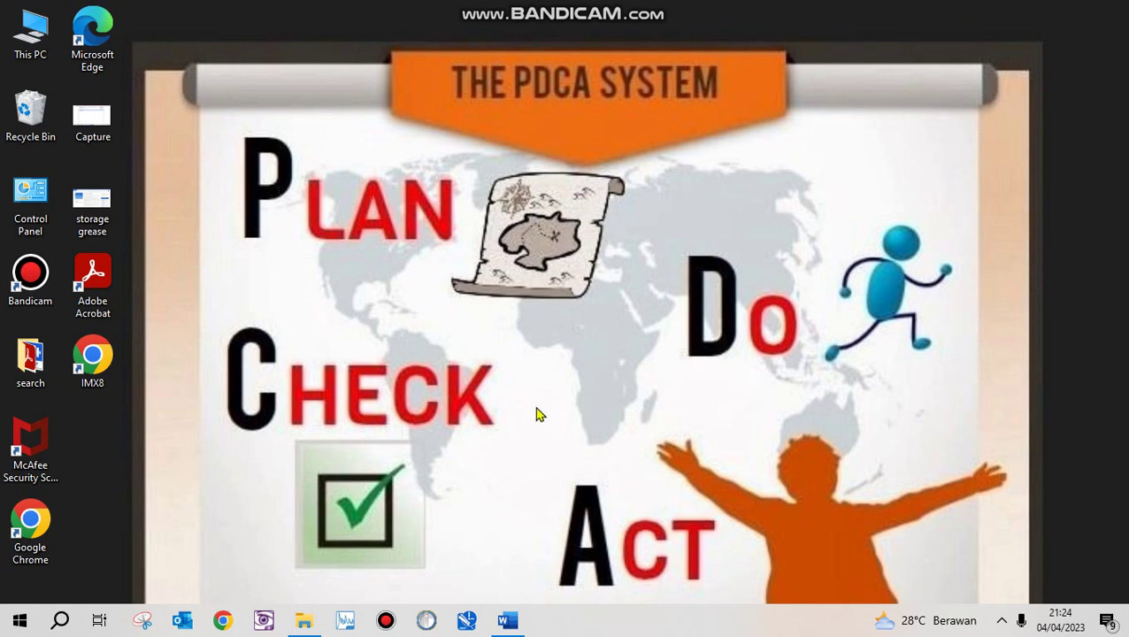
Start a blank Word document and insert the 'foto 3 x 4' picture from Downloads.
{"action": "left_click", "coordinate": [507, 620]}
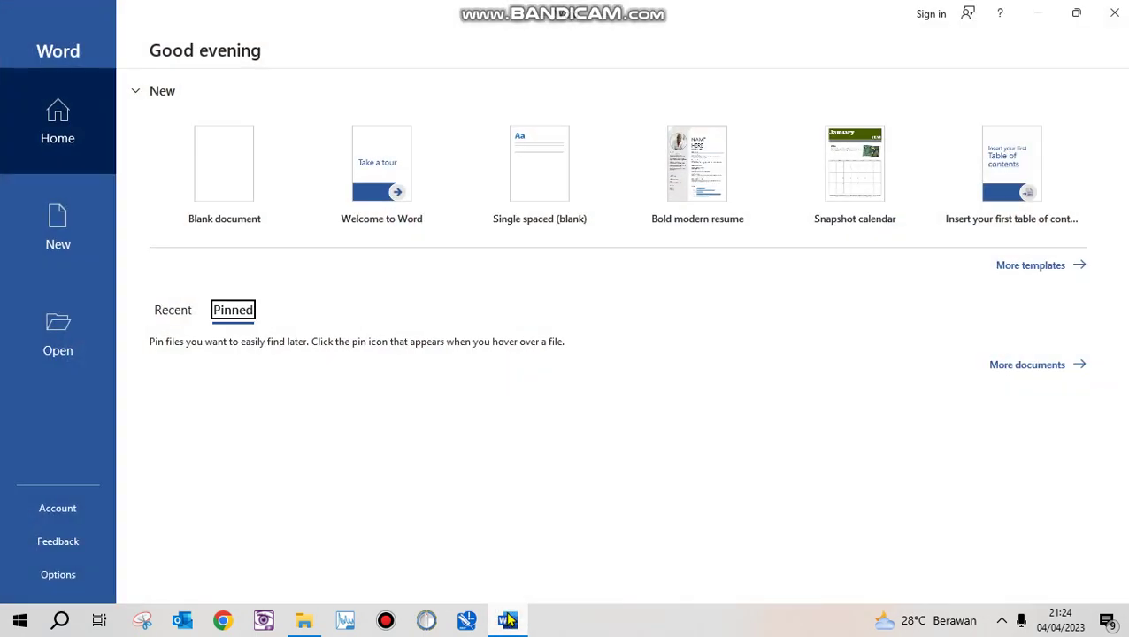
{"action": "left_click", "coordinate": [212, 174]}
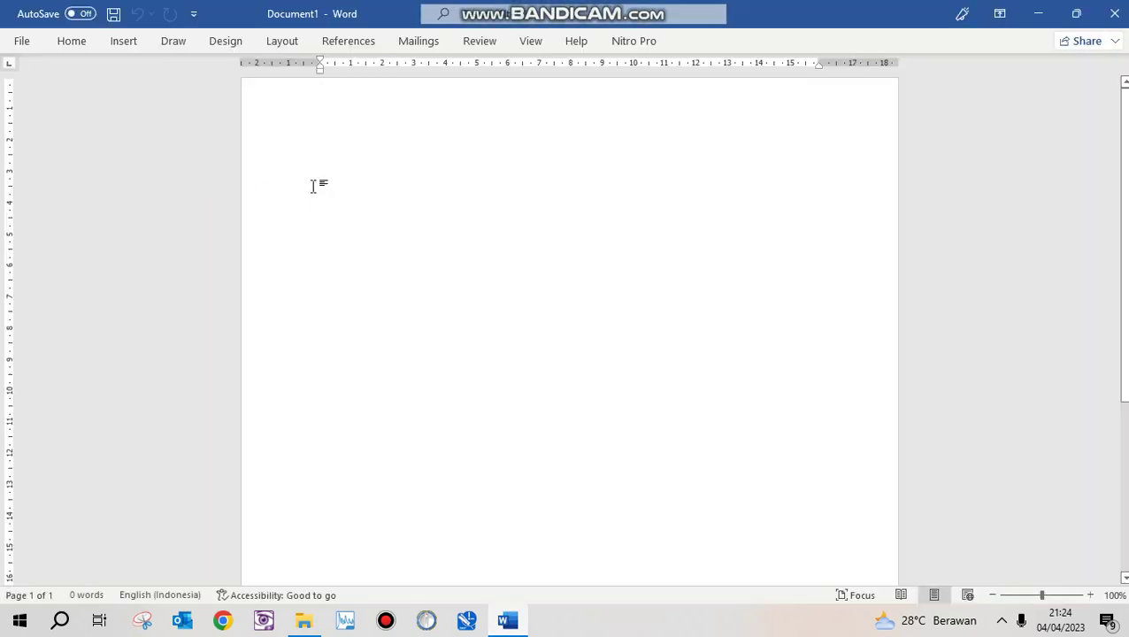
{"action": "left_click", "coordinate": [124, 44]}
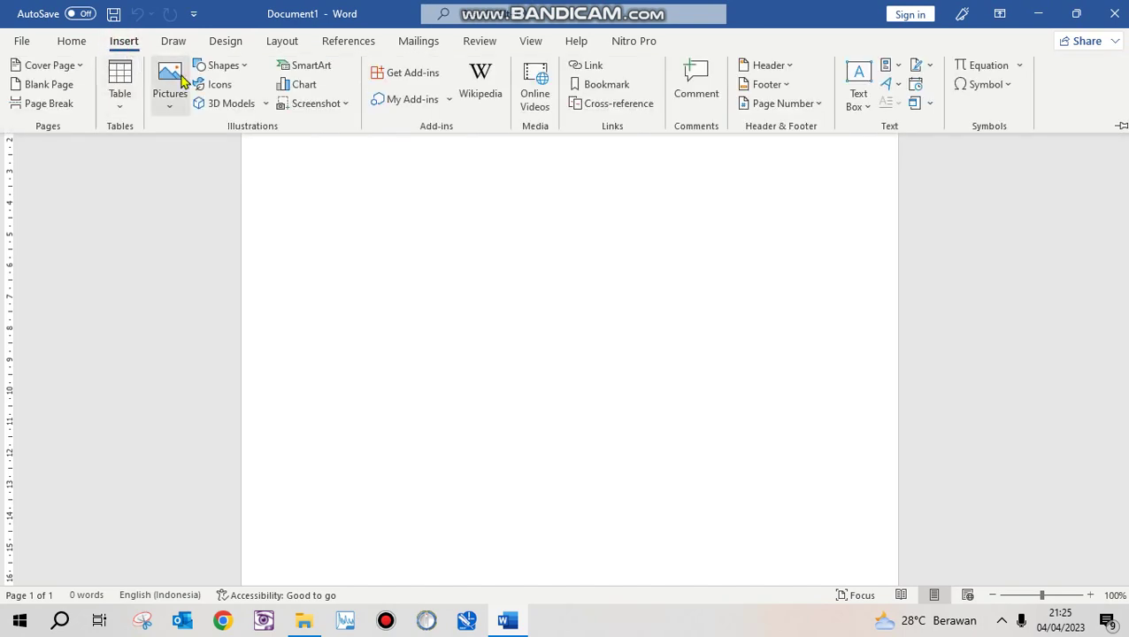
{"action": "left_click", "coordinate": [177, 82]}
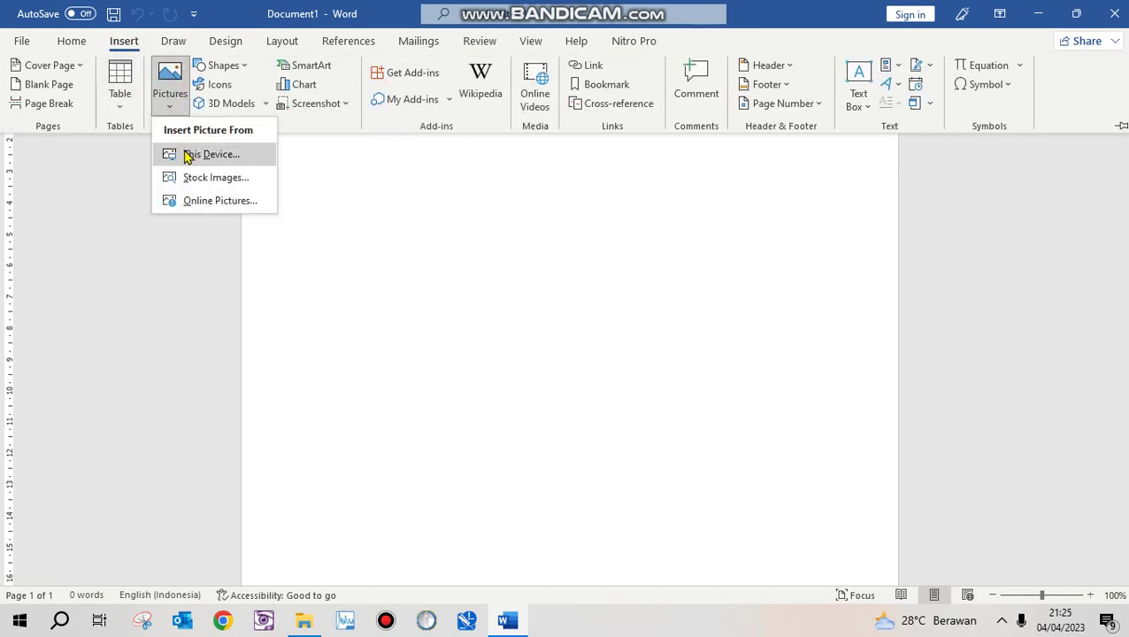
{"action": "left_click", "coordinate": [187, 156]}
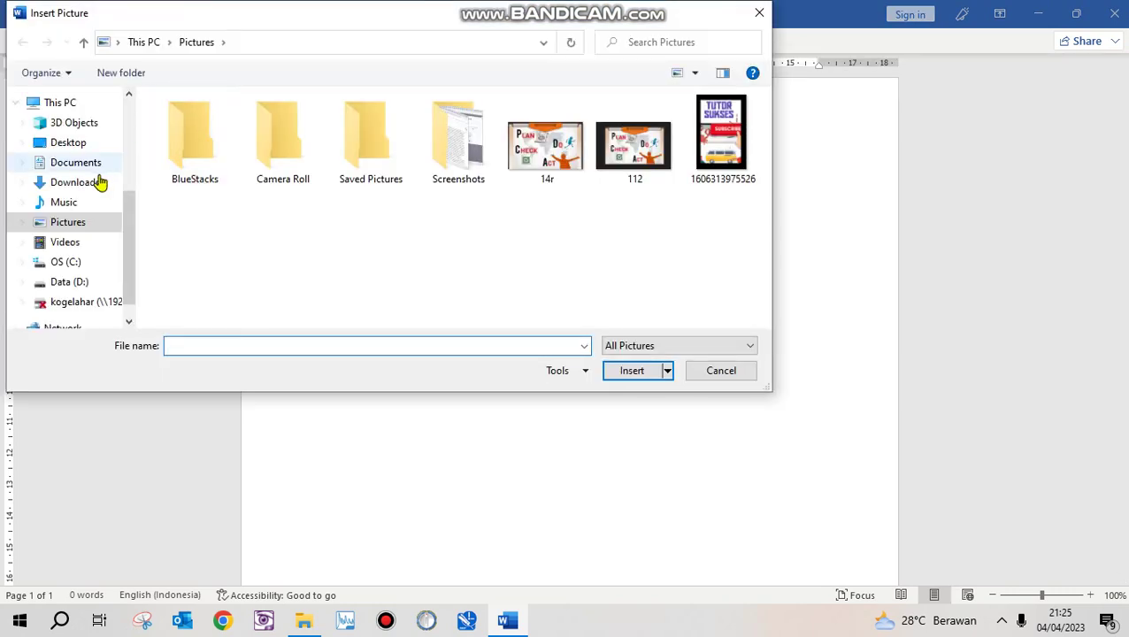
{"action": "left_click", "coordinate": [89, 183]}
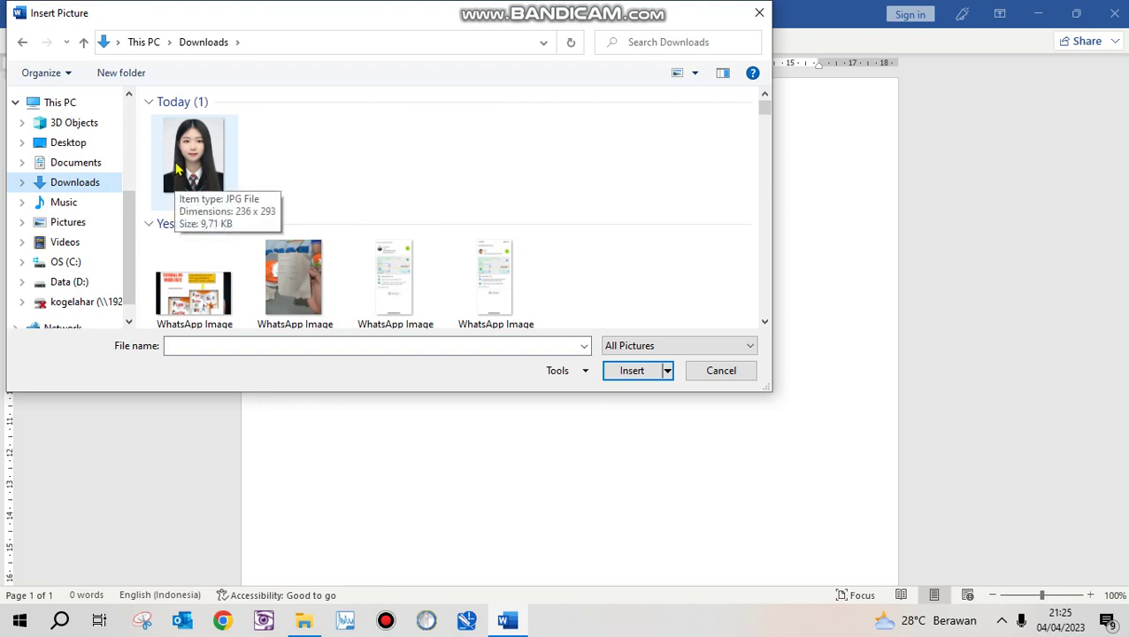
{"action": "left_click", "coordinate": [176, 165]}
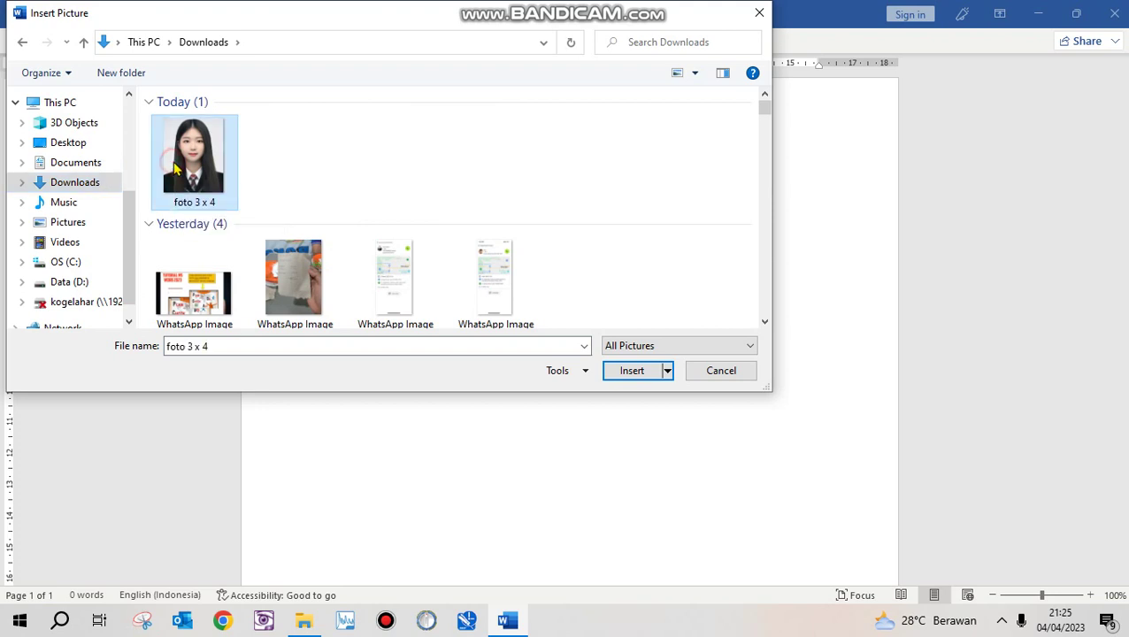
{"action": "left_click", "coordinate": [622, 373]}
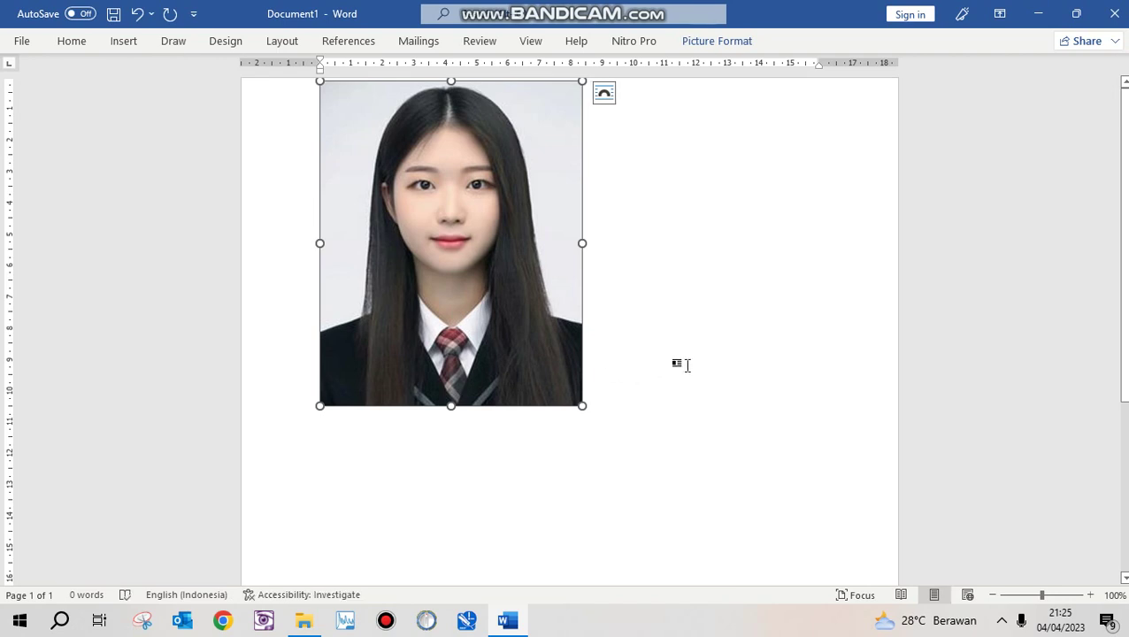
Select the inserted photo and look over its Picture Format options.
{"action": "left_click", "coordinate": [682, 359]}
{"action": "left_click", "coordinate": [500, 268]}
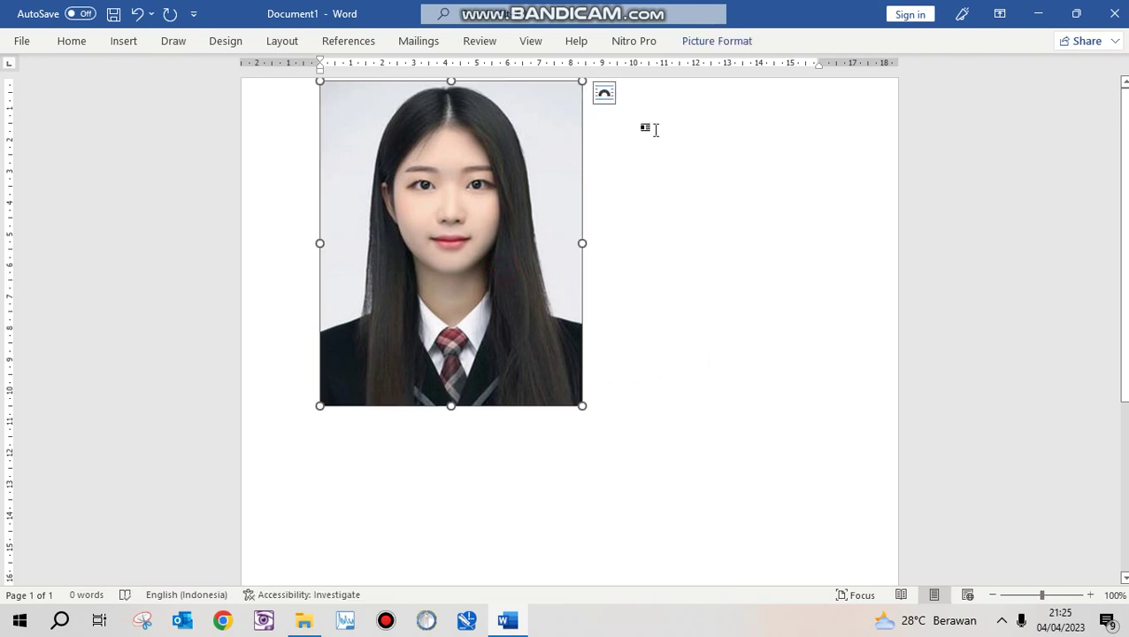
{"action": "left_click", "coordinate": [731, 42]}
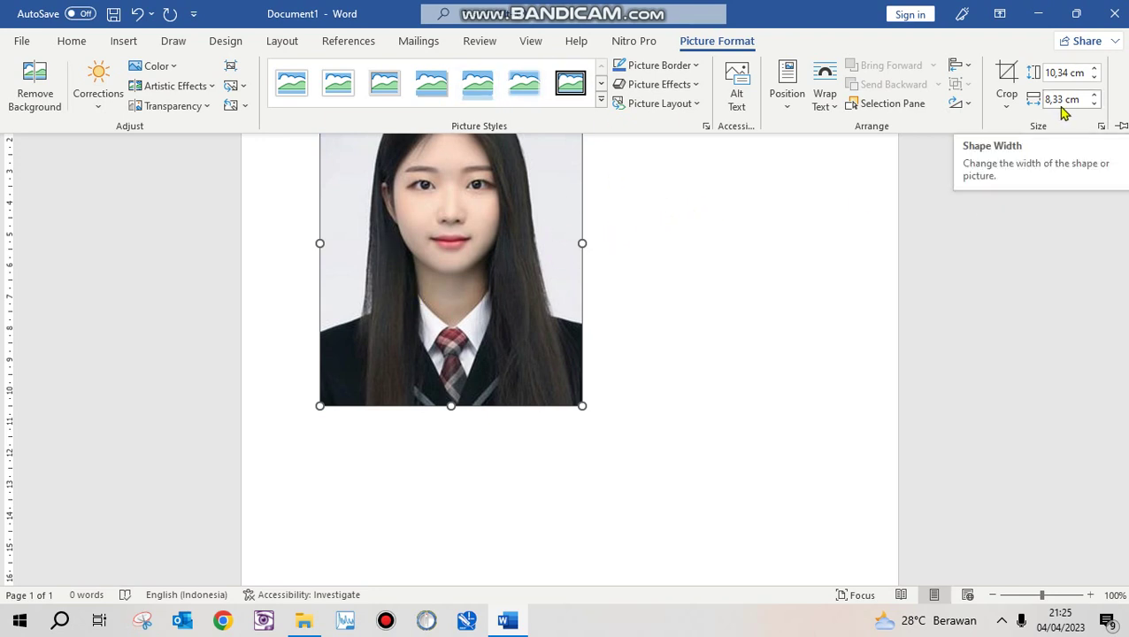
{"action": "left_click", "coordinate": [769, 291]}
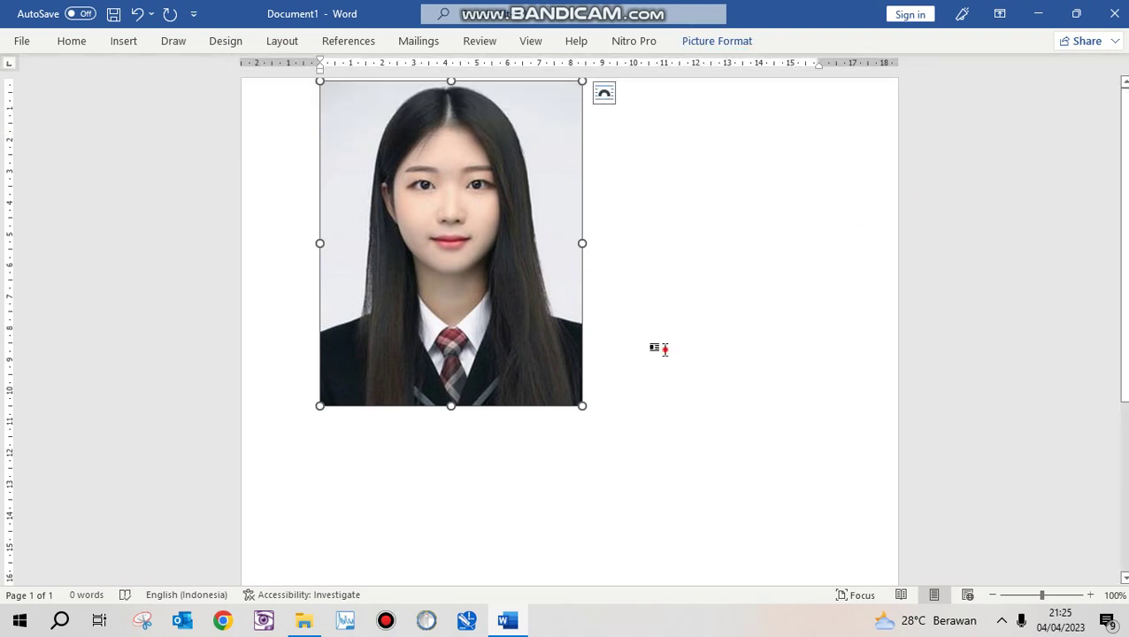
Type the caption '3 x 4 cm & 4 x 6 cm' on the line below the photo.
{"action": "mouse_move", "coordinate": [659, 349]}
{"action": "left_mouse_down"}
{"action": "mouse_move", "coordinate": [384, 366]}
{"action": "mouse_move", "coordinate": [619, 326]}
{"action": "left_mouse_up"}
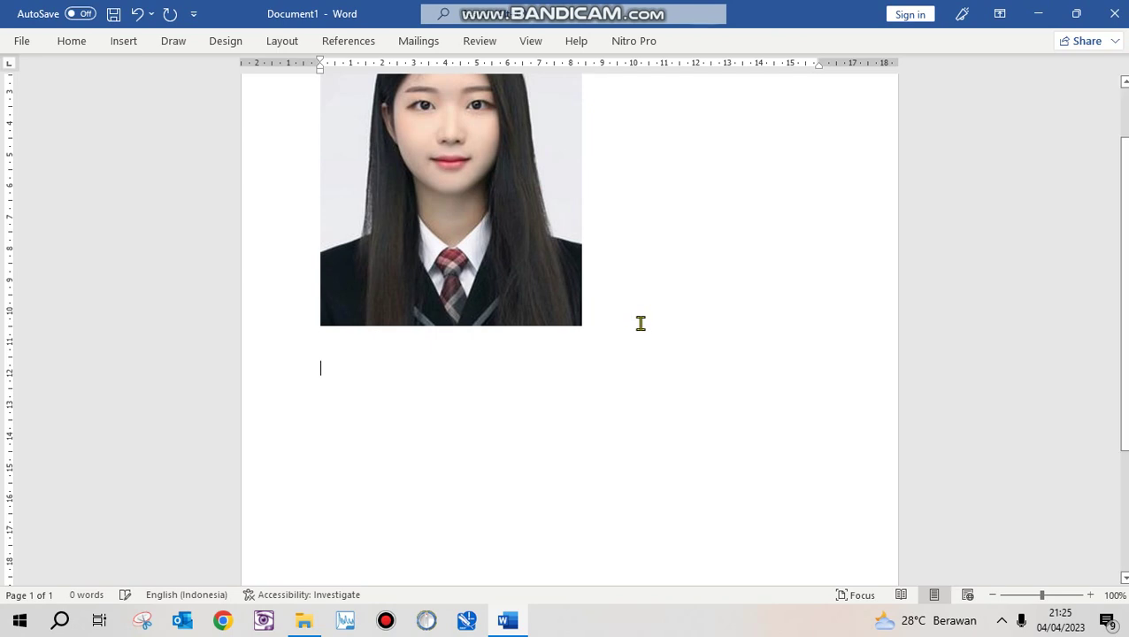
{"action": "type", "text": "3 x 4 cm"}
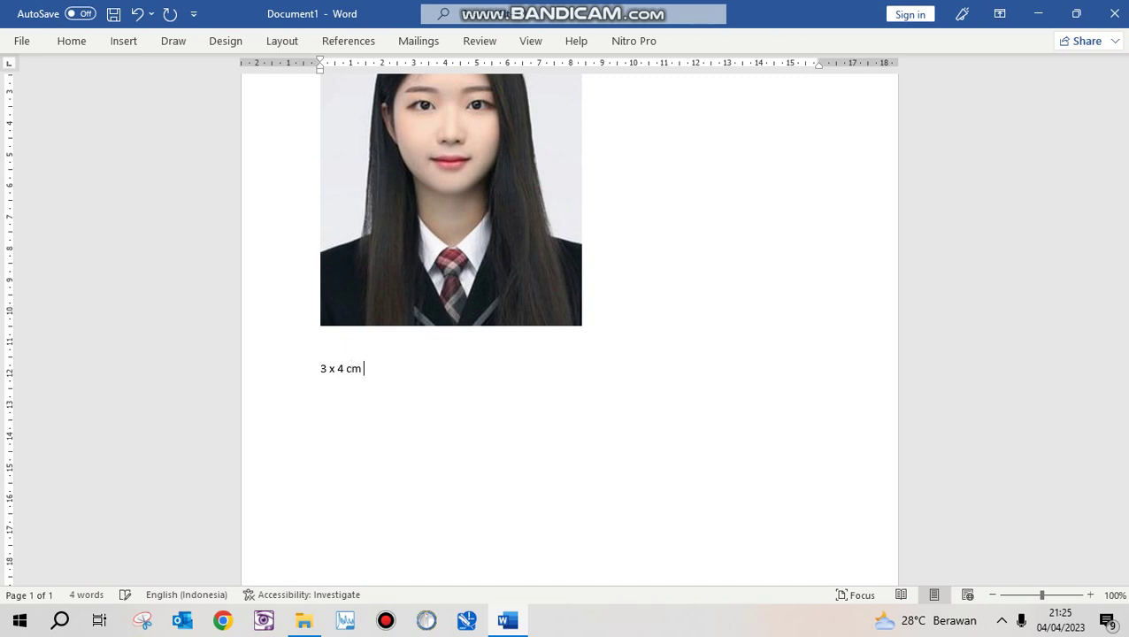
{"action": "type", "text": "4 x 6 cm"}
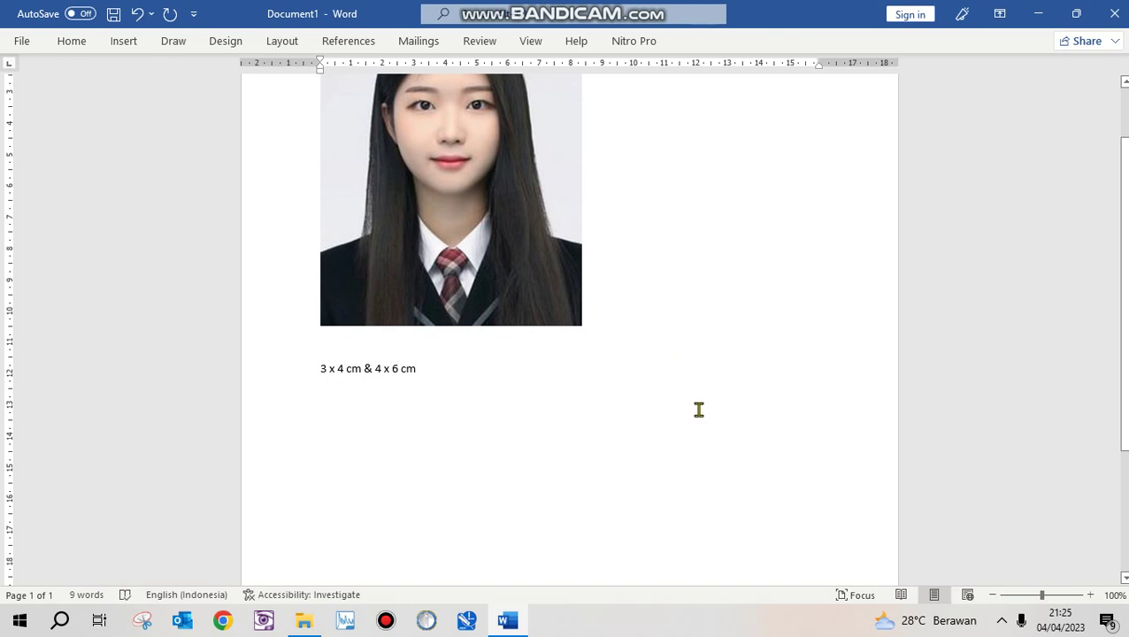
{"action": "scroll", "coordinate": [707, 416], "scroll_direction": "up", "scroll_amount": 2}
{"action": "scroll", "coordinate": [708, 416], "scroll_direction": "down", "scroll_amount": 3}
{"action": "left_click", "coordinate": [450, 200]}
Crop the portrait to a 3:5 ratio, adjusting the side edges to remove the grey borders.
{"action": "scroll", "coordinate": [450, 200], "scroll_direction": "up", "scroll_amount": 3}
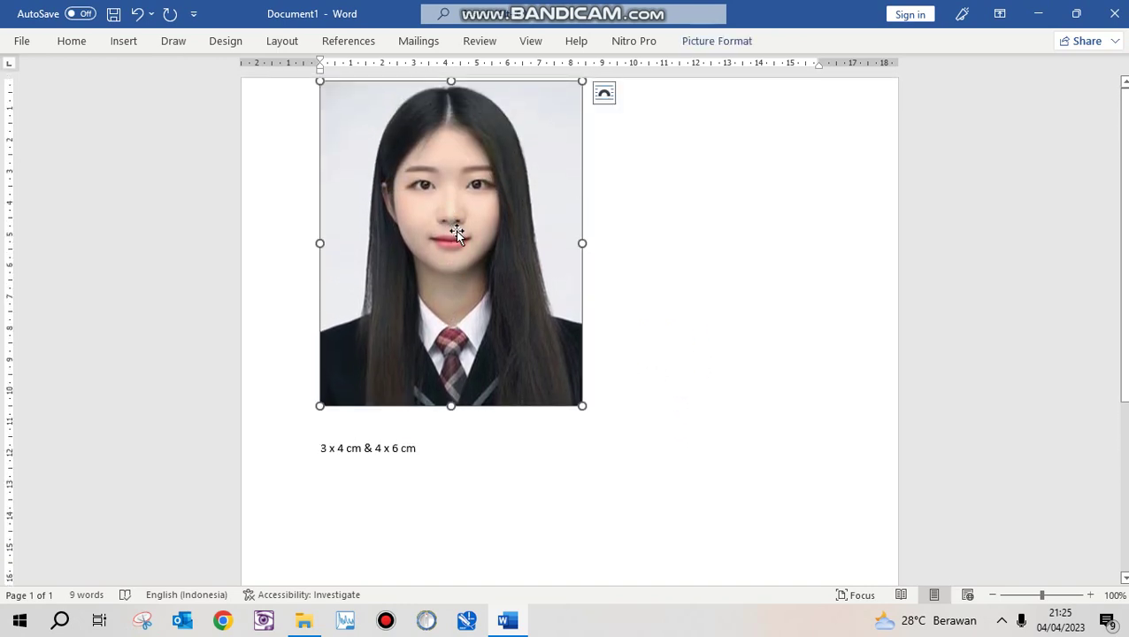
{"action": "left_click", "coordinate": [734, 270]}
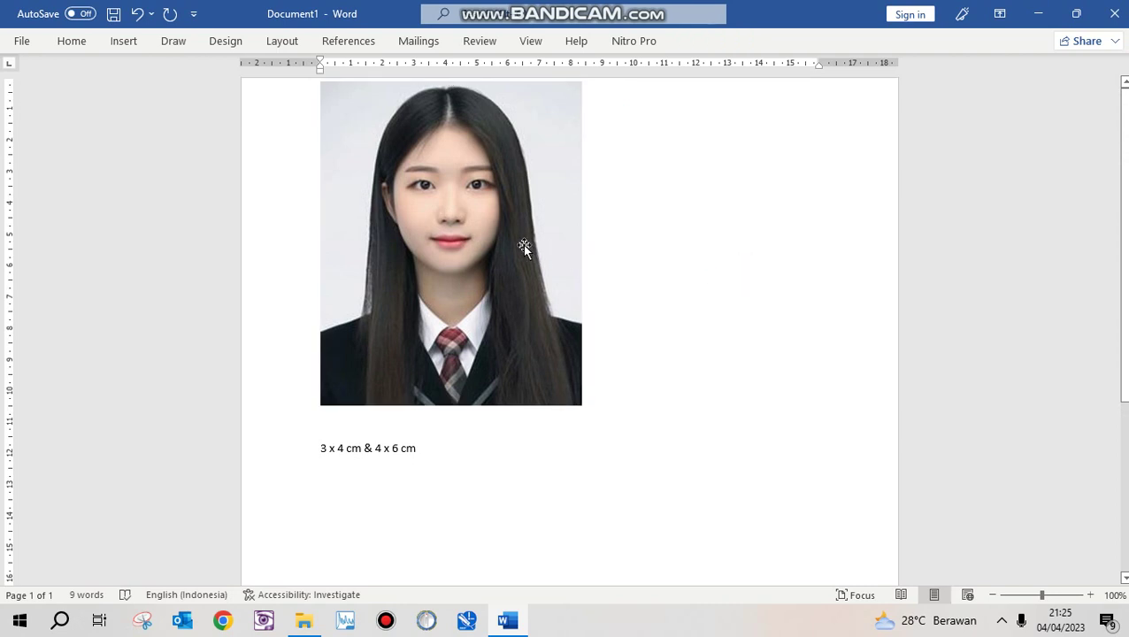
{"action": "left_click", "coordinate": [522, 247]}
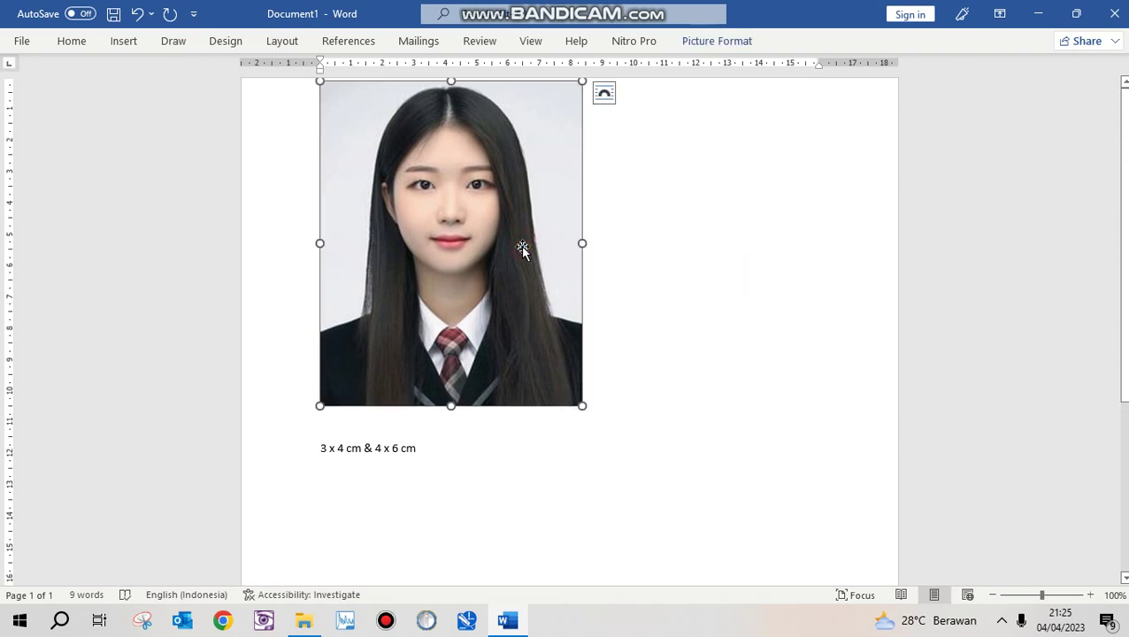
{"action": "left_click", "coordinate": [697, 46]}
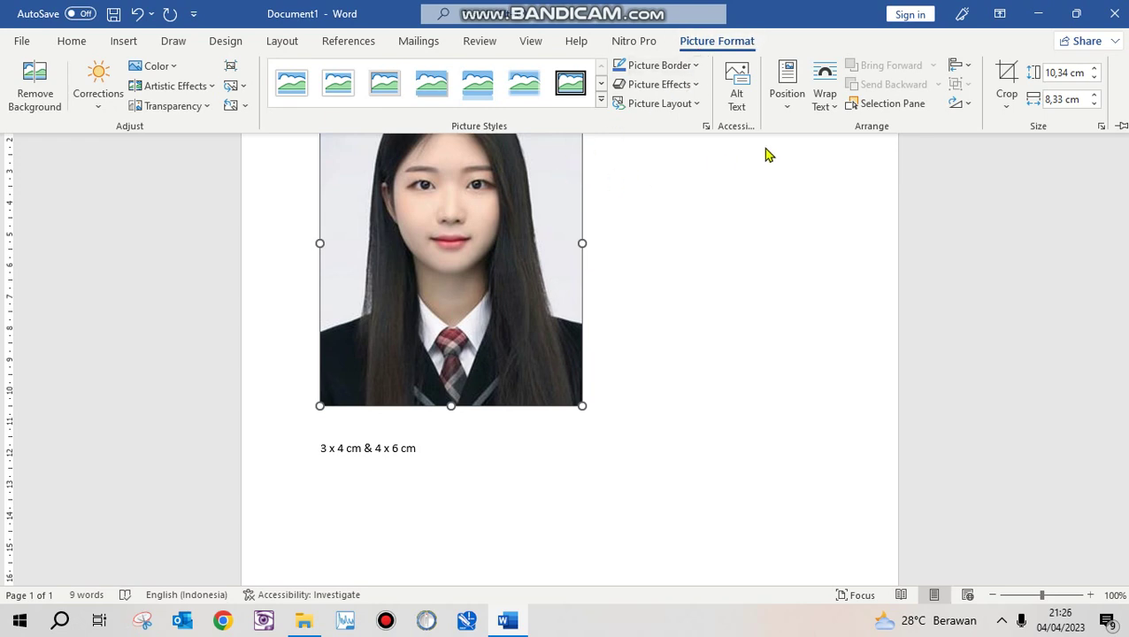
{"action": "left_click", "coordinate": [1004, 110]}
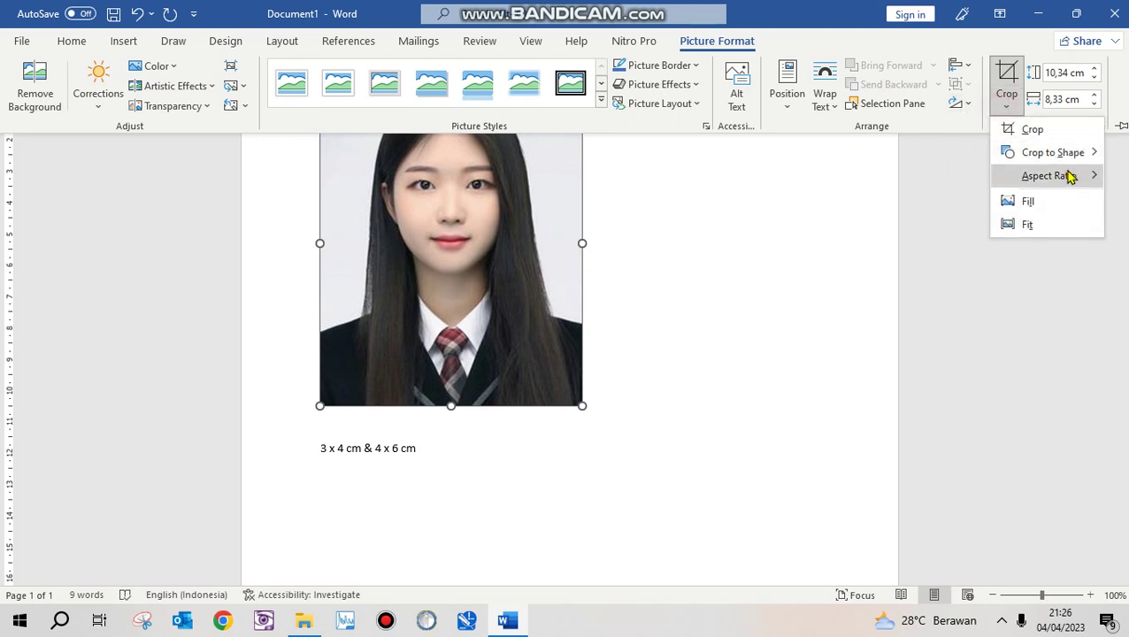
{"action": "mouse_move", "coordinate": [1048, 175]}
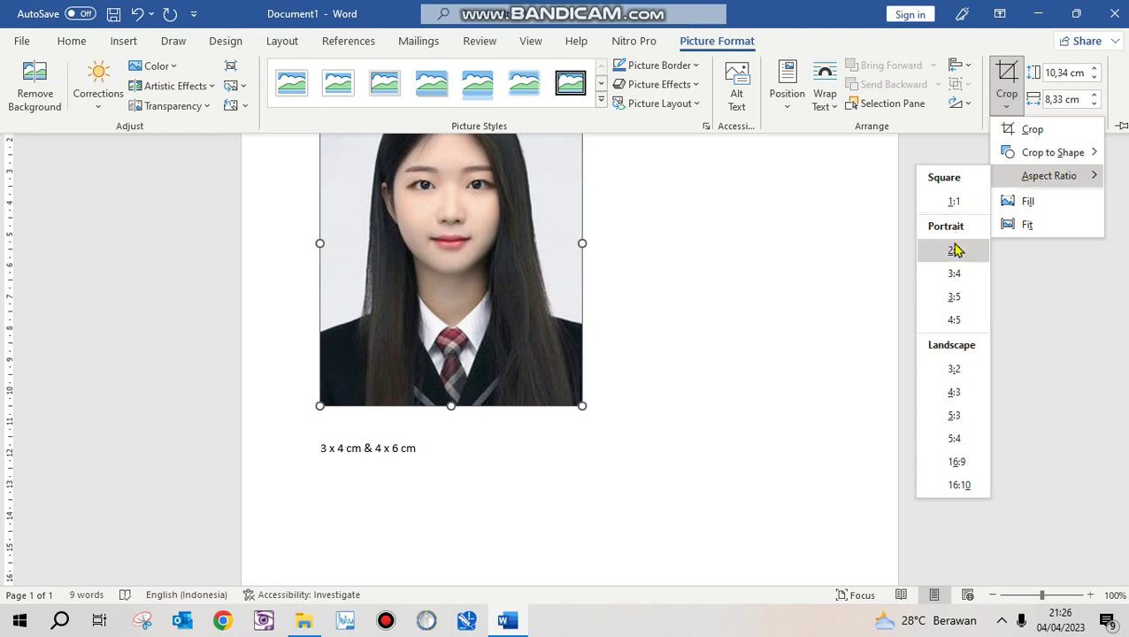
{"action": "left_click", "coordinate": [959, 297]}
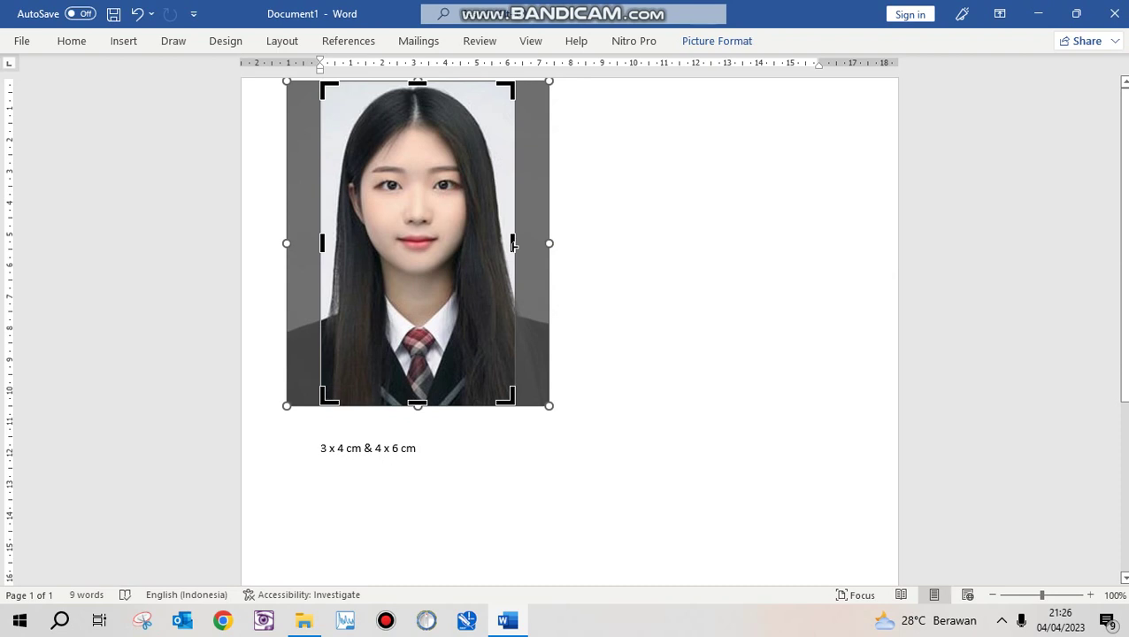
{"action": "left_click_drag", "start_coordinate": [512, 246], "coordinate": [548, 247]}
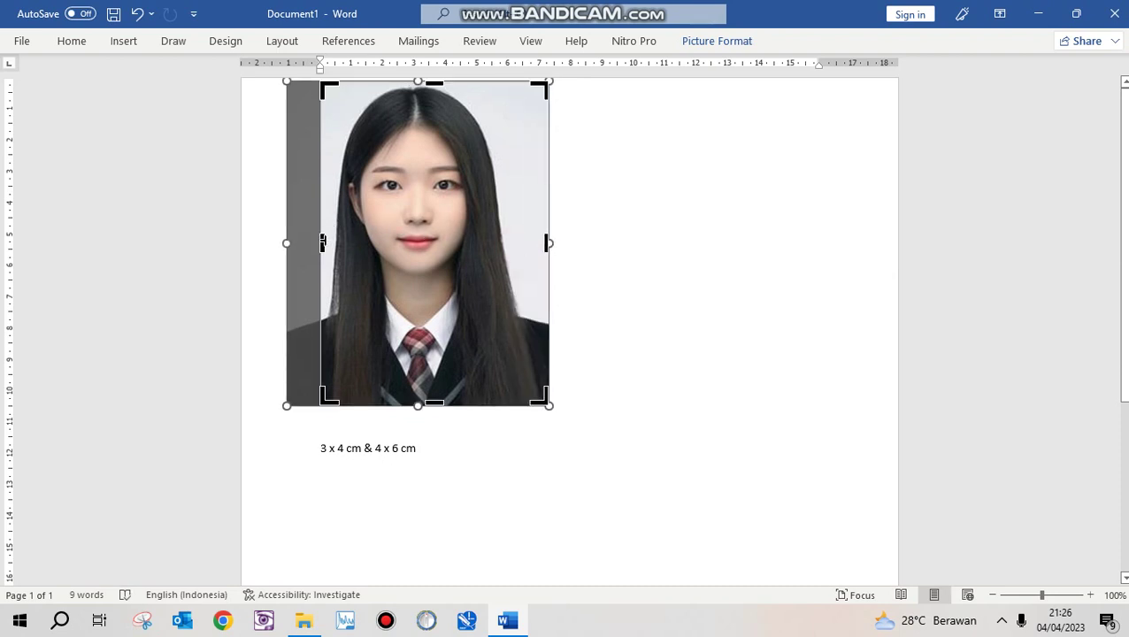
{"action": "left_click_drag", "start_coordinate": [321, 243], "coordinate": [287, 243]}
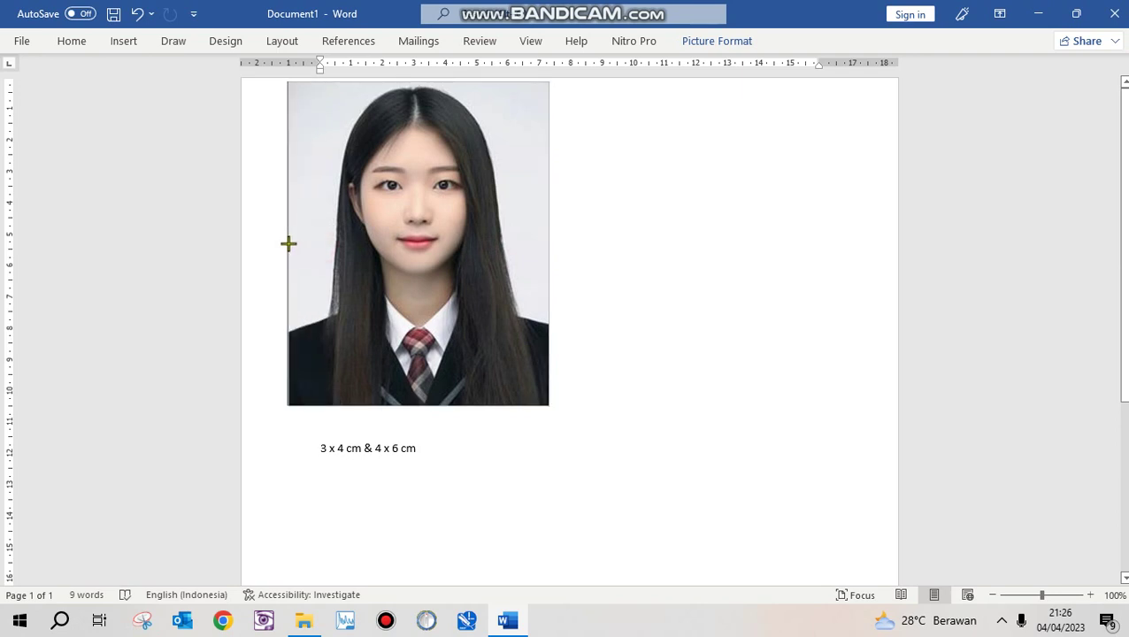
{"action": "left_click_drag", "start_coordinate": [288, 243], "coordinate": [288, 243]}
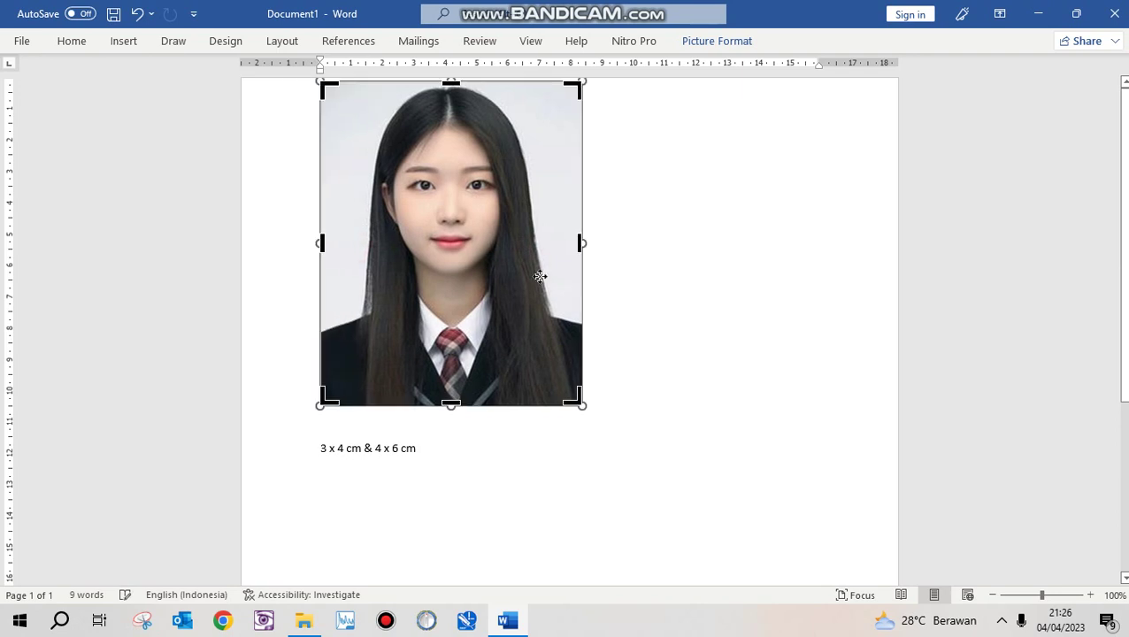
{"action": "left_click", "coordinate": [670, 283]}
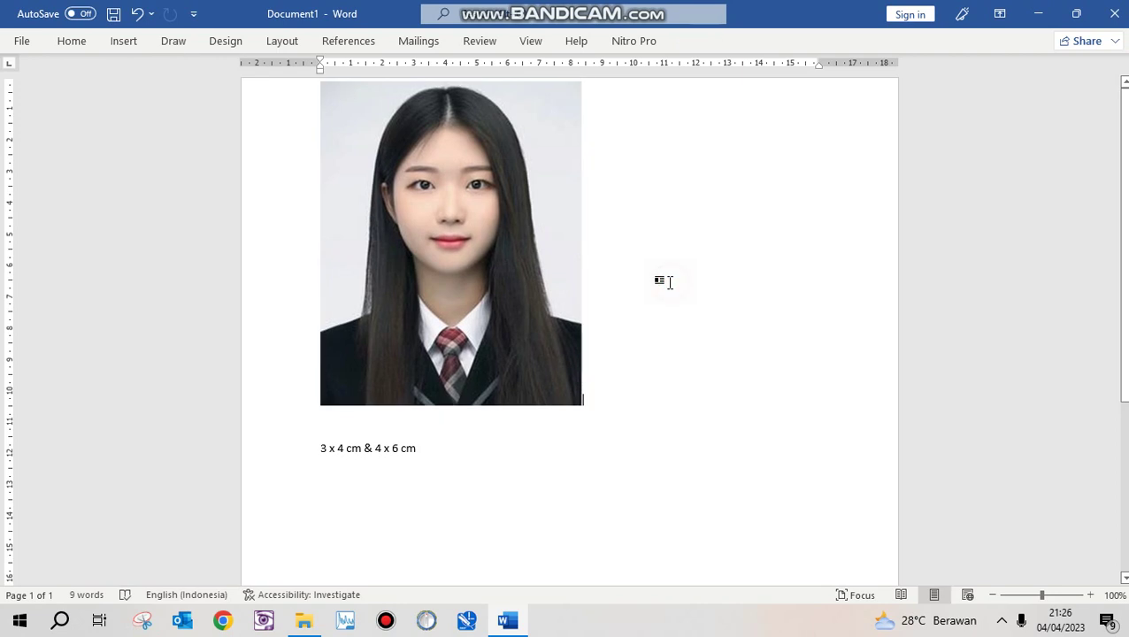
{"action": "left_click", "coordinate": [511, 245]}
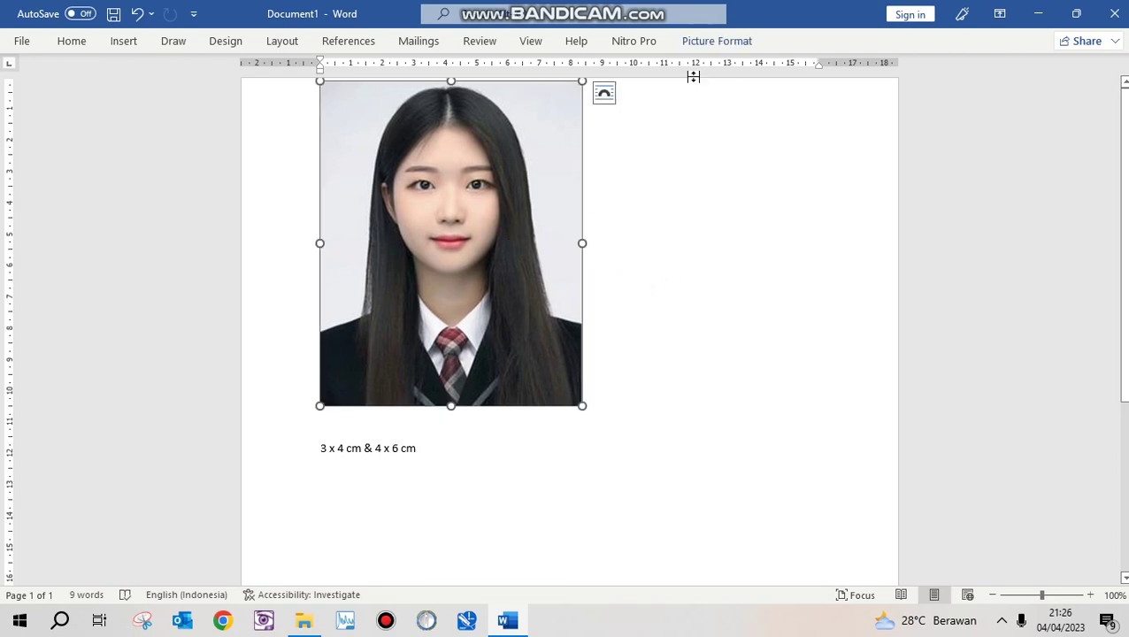
Unlock the aspect ratio and size the photo to 4 cm high by 3 cm wide.
{"action": "left_click", "coordinate": [722, 45]}
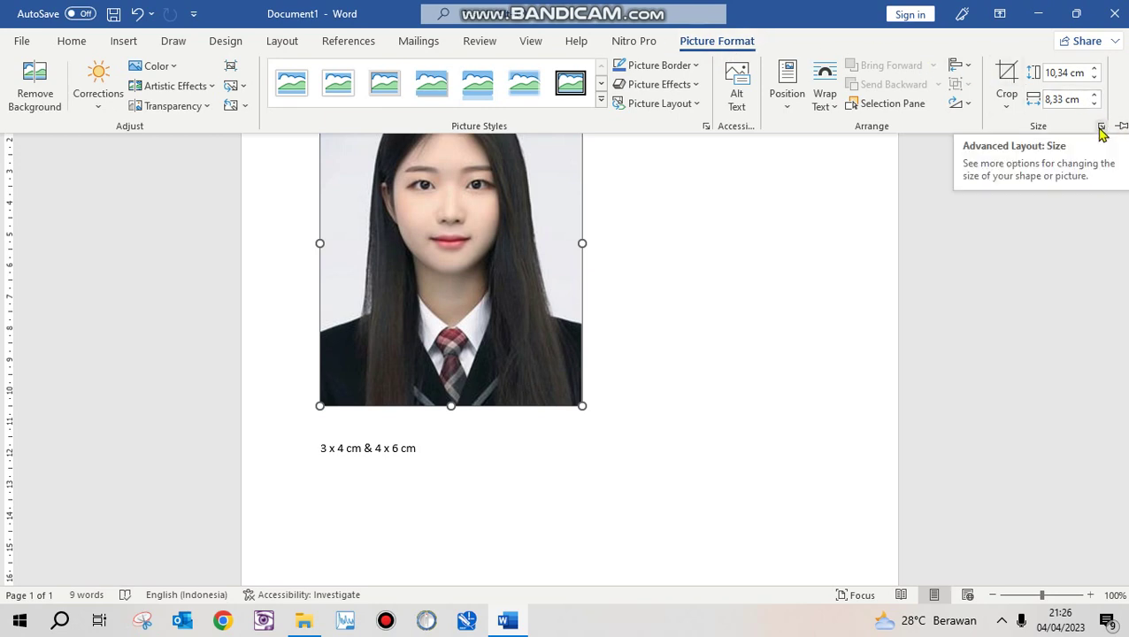
{"action": "left_click", "coordinate": [1102, 129]}
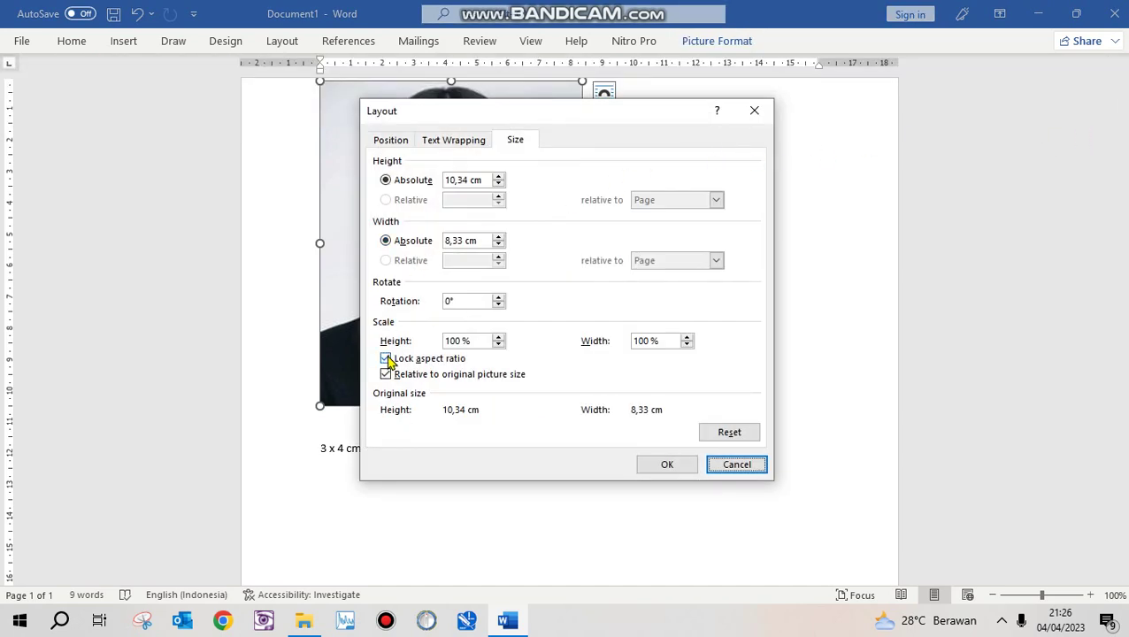
{"action": "left_click", "coordinate": [386, 359]}
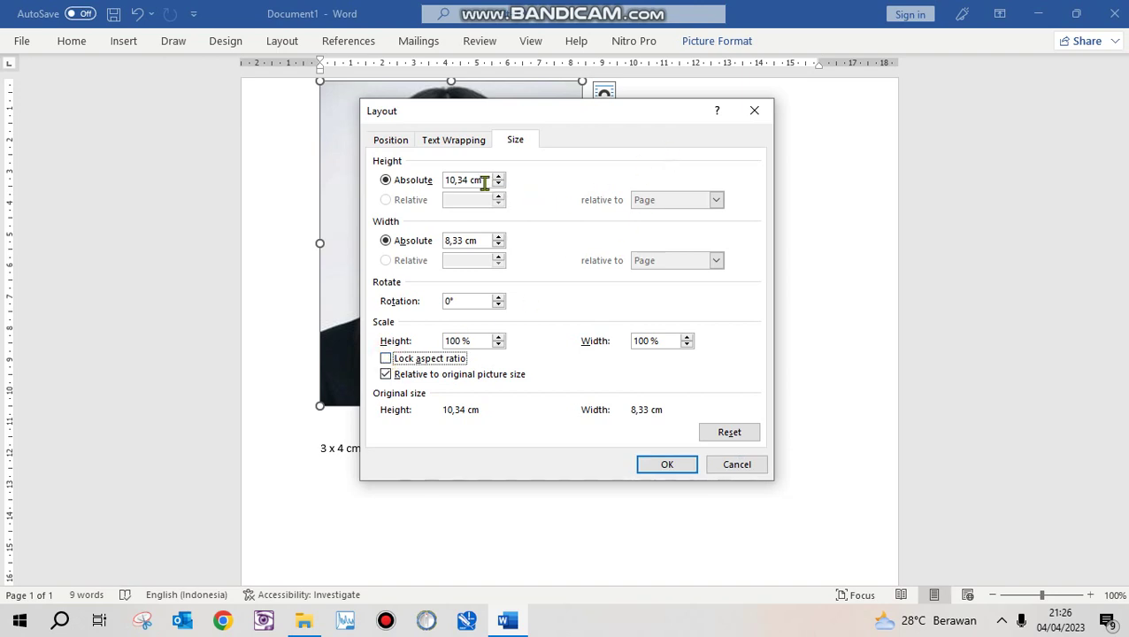
{"action": "left_click_drag", "start_coordinate": [467, 179], "coordinate": [442, 179]}
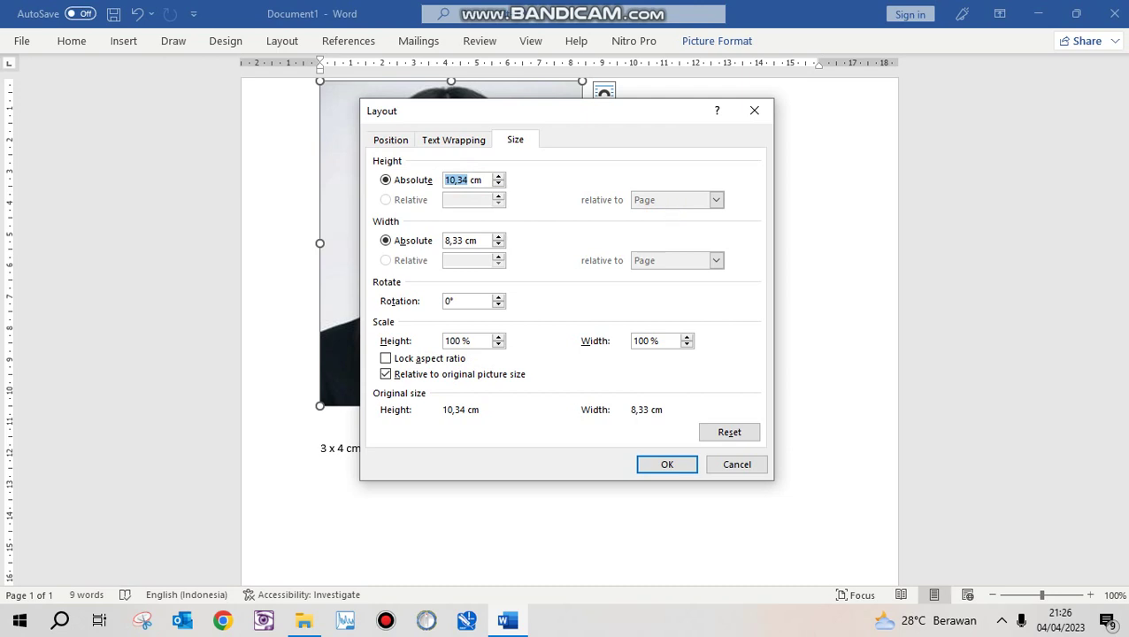
{"action": "type", "text": "4"}
{"action": "left_click_drag", "start_coordinate": [465, 241], "coordinate": [449, 239]}
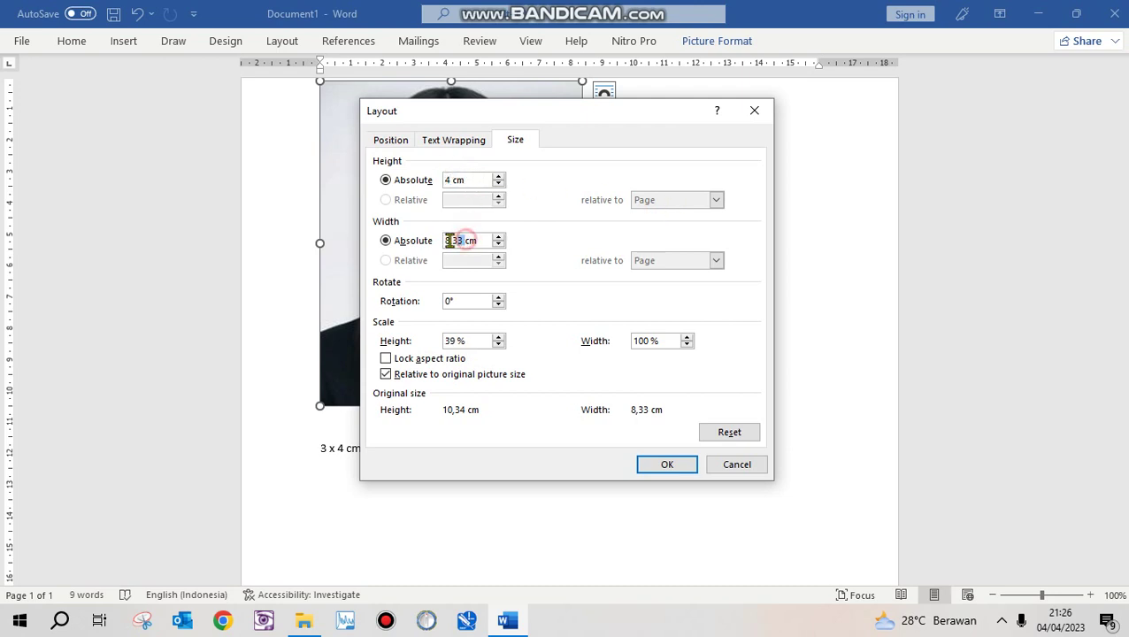
{"action": "type", "text": "3"}
{"action": "left_click", "coordinate": [677, 463]}
Reselect the resized photo to check its size and bring up its text-wrapping options.
{"action": "left_click", "coordinate": [566, 237]}
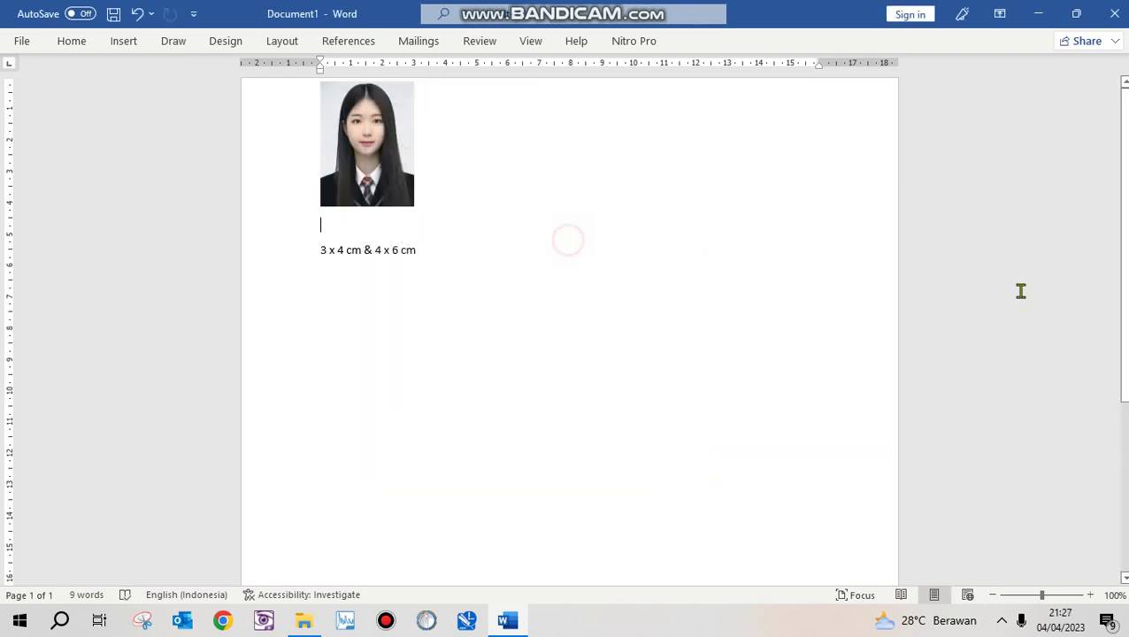
{"action": "left_click", "coordinate": [346, 155]}
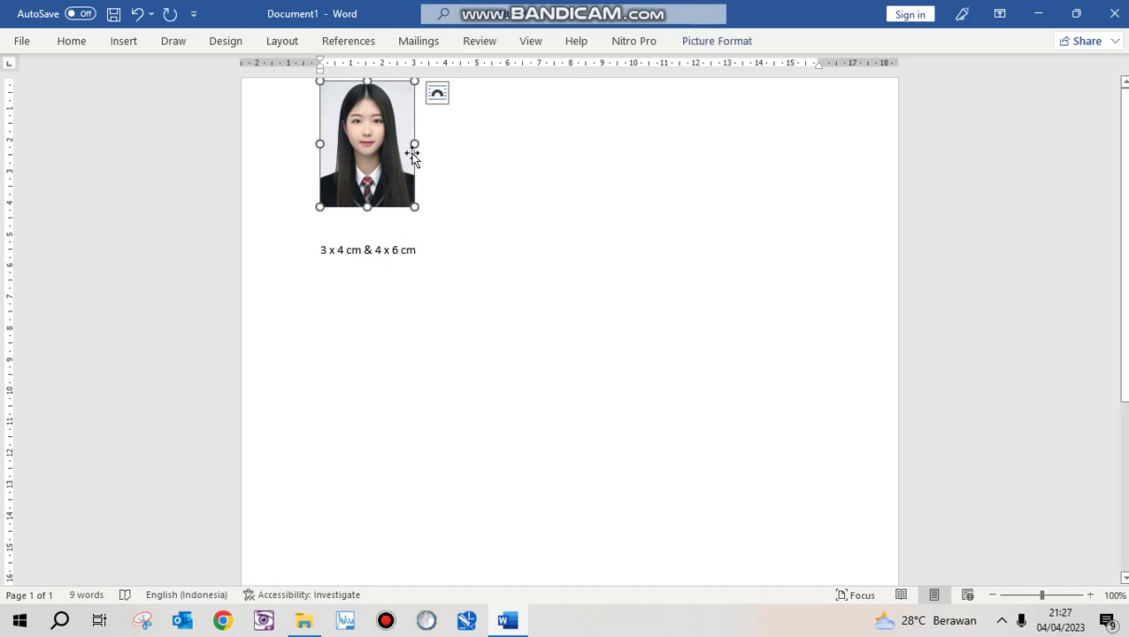
{"action": "left_click", "coordinate": [721, 51]}
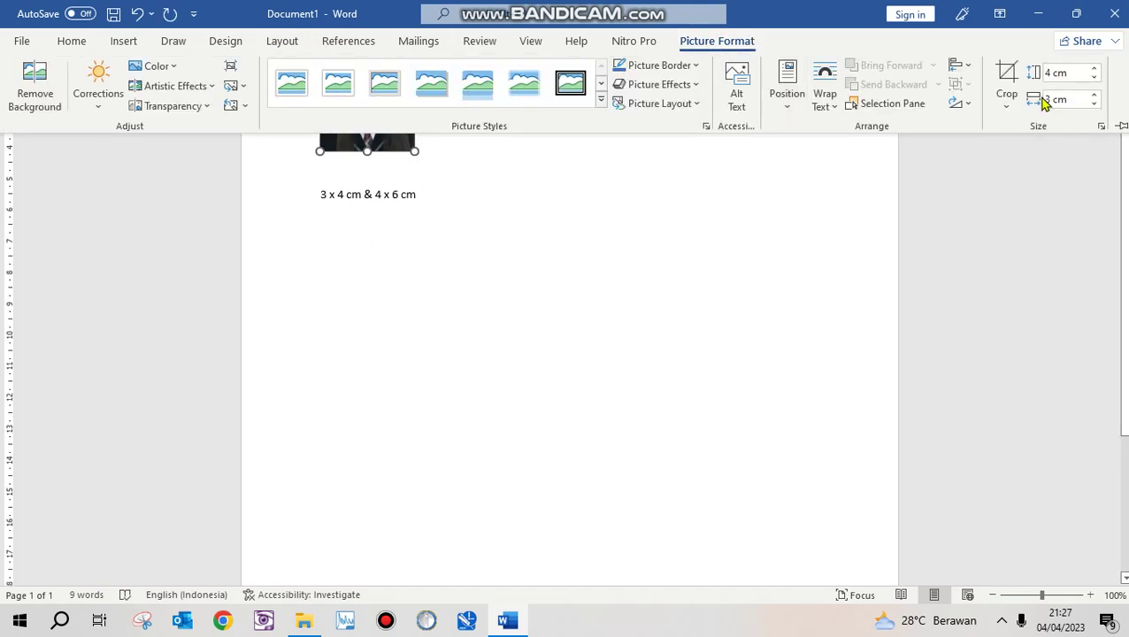
{"action": "left_click", "coordinate": [632, 196]}
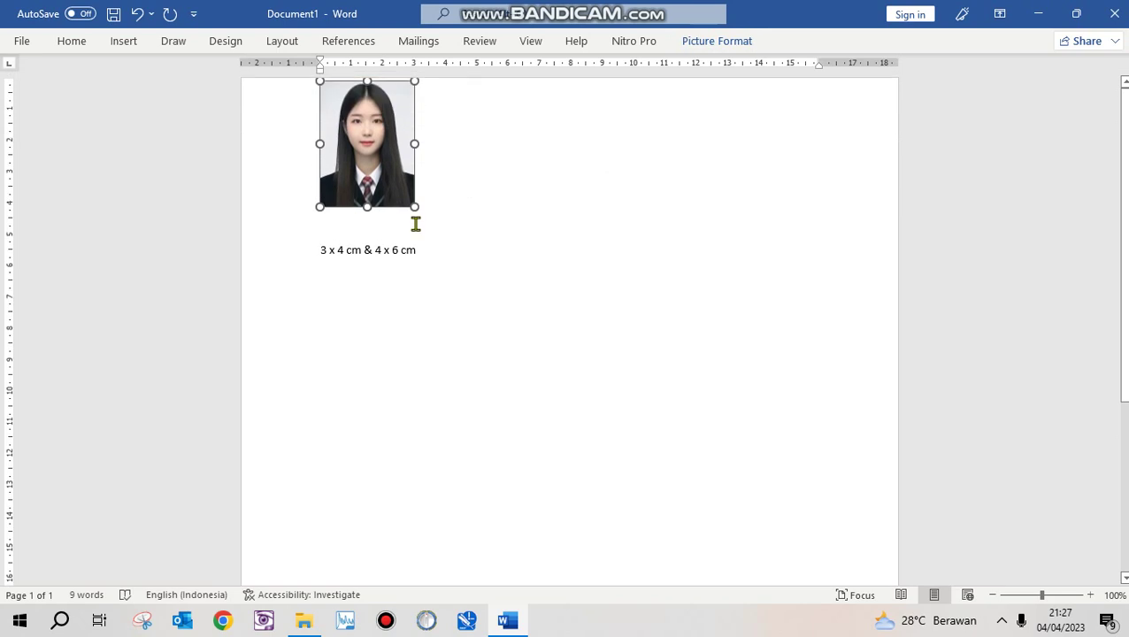
{"action": "left_click_drag", "start_coordinate": [390, 180], "coordinate": [393, 183]}
{"action": "left_click", "coordinate": [398, 224]}
Copy the 3 x 4 cm photo and paste four copies beside it, making five in a row.
{"action": "right_click", "coordinate": [387, 170]}
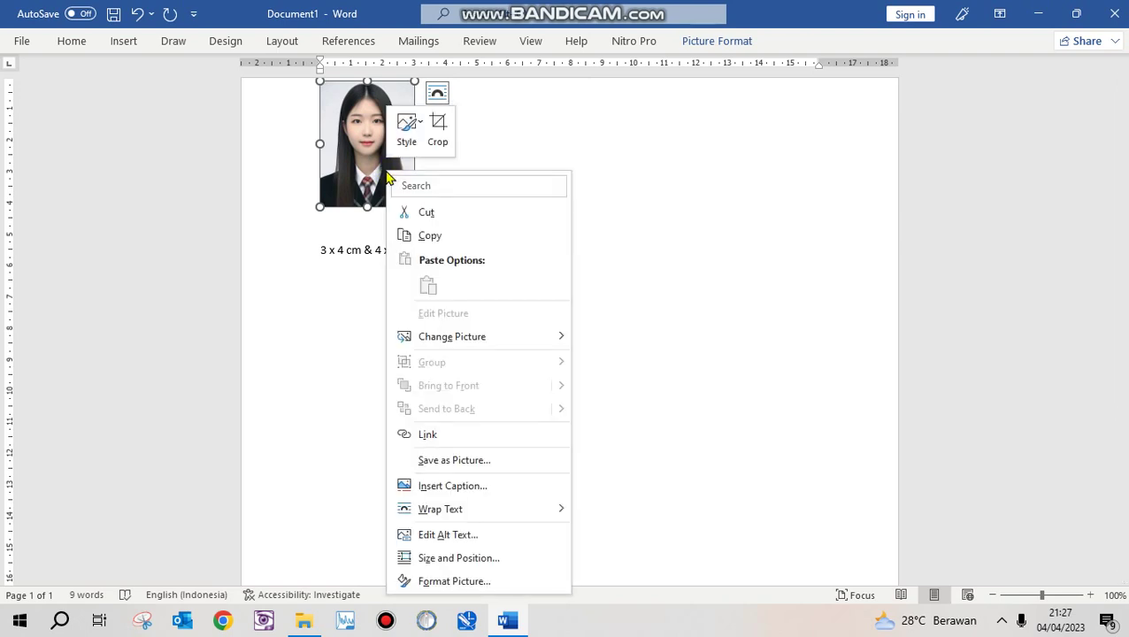
{"action": "left_click", "coordinate": [425, 234]}
{"action": "left_click", "coordinate": [432, 196]}
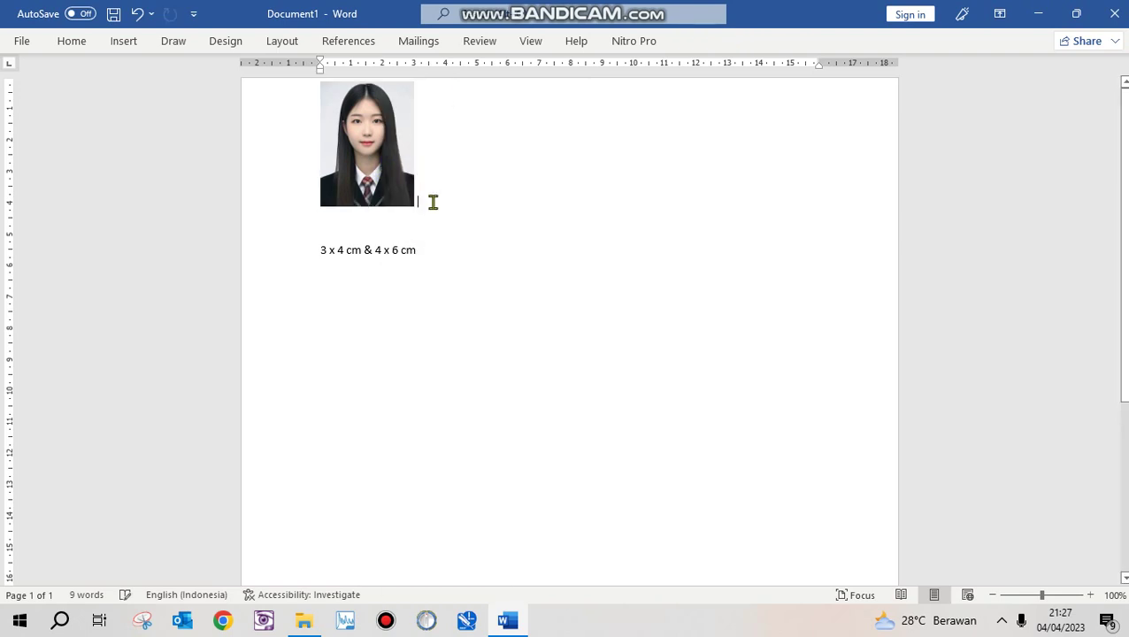
{"action": "key", "text": "ctrl+v"}
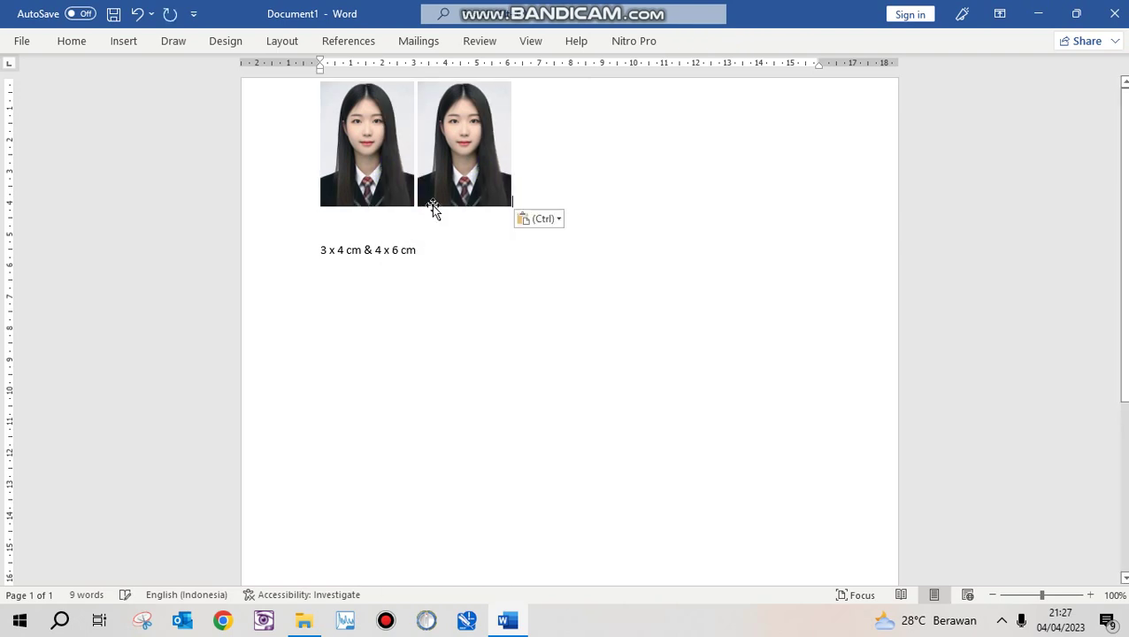
{"action": "key", "text": "ctrl+v"}
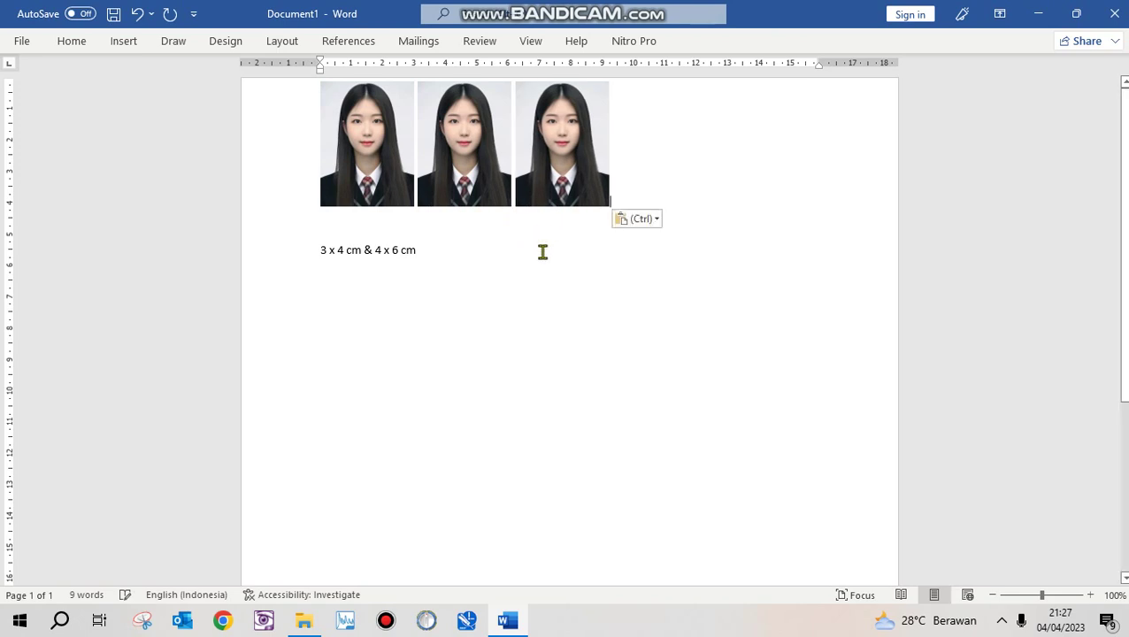
{"action": "key", "text": "ctrl+v"}
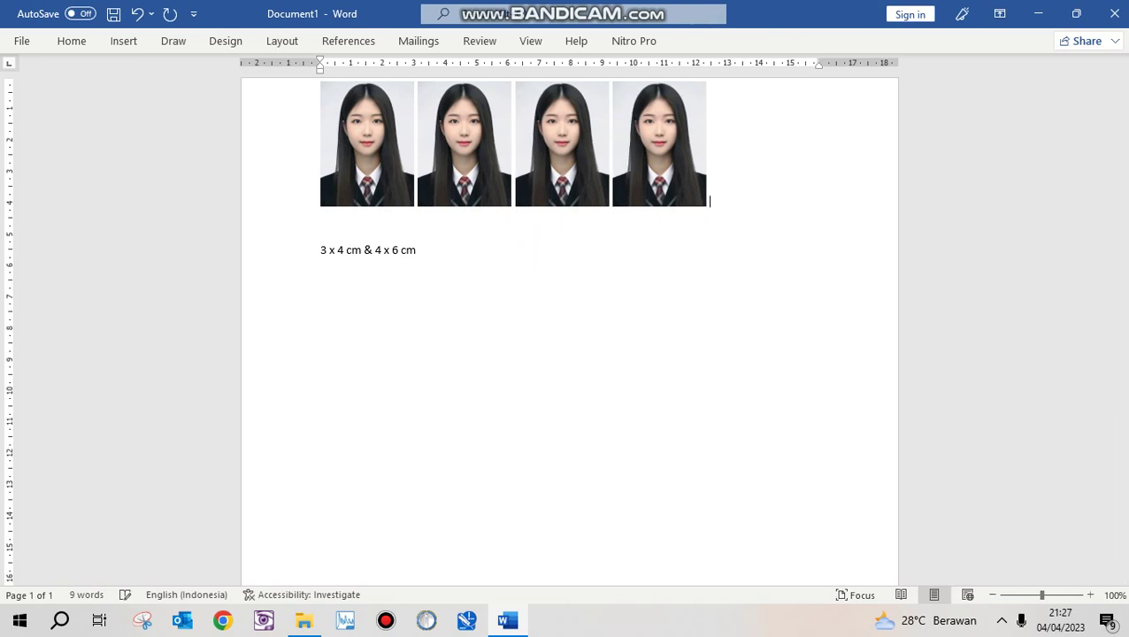
{"action": "key", "text": "ctrl+v"}
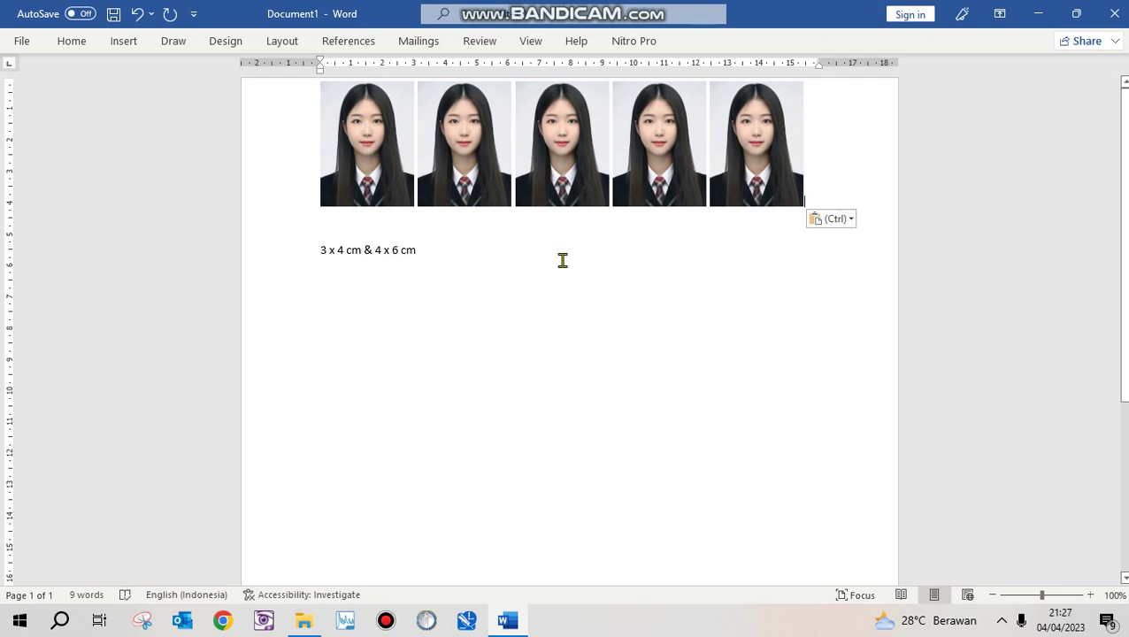
{"action": "left_click_drag", "start_coordinate": [419, 249], "coordinate": [363, 248]}
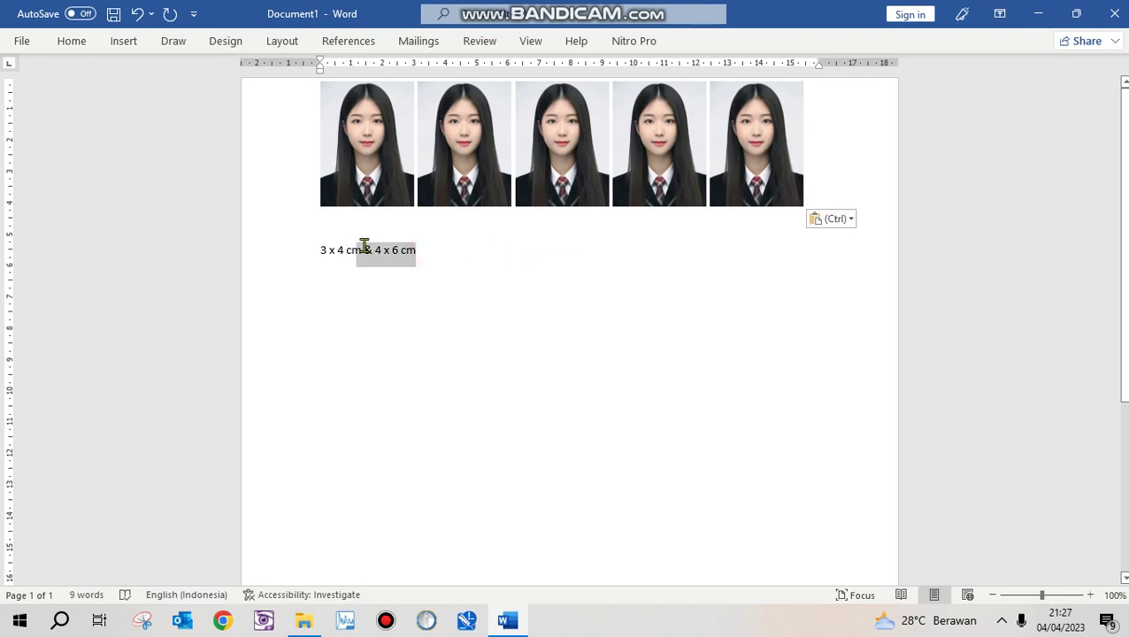
Cut the caption to '3 x 4 cm', remove the blank line, center it, add a line.
{"action": "key", "text": "Delete"}
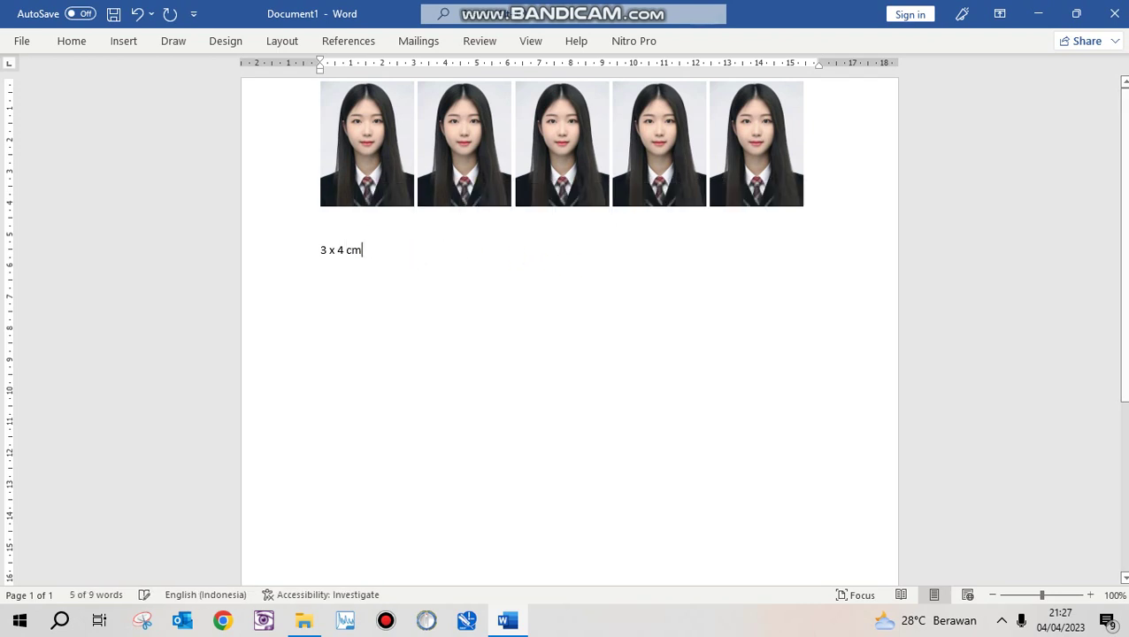
{"action": "left_click", "coordinate": [324, 225]}
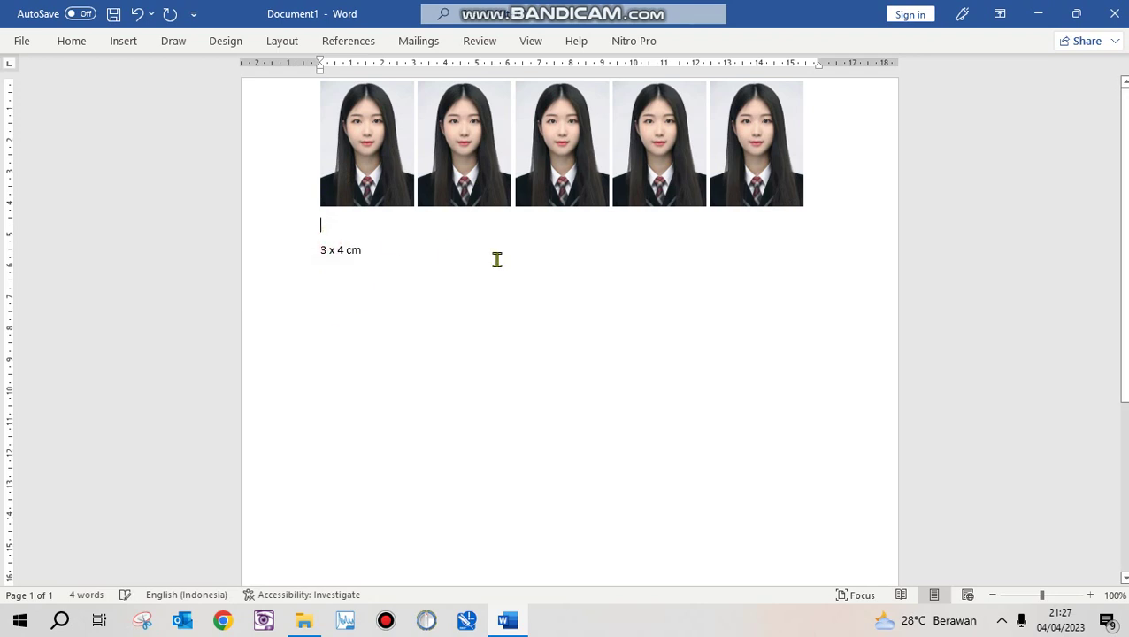
{"action": "key", "text": "BackSpace"}
{"action": "left_click", "coordinate": [398, 227]}
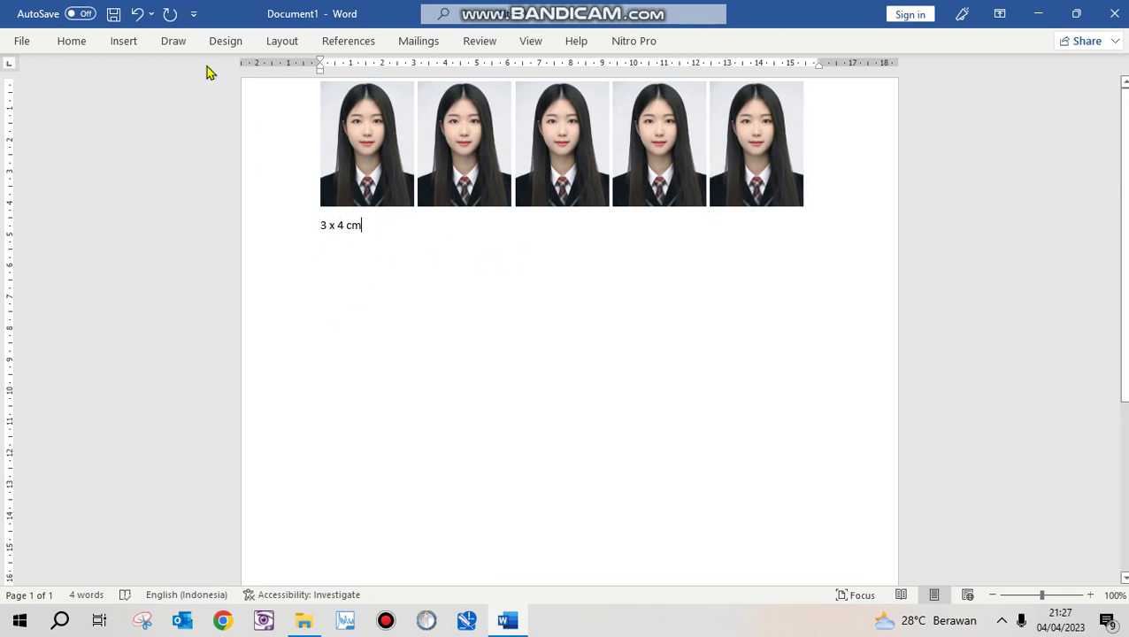
{"action": "left_click", "coordinate": [69, 40]}
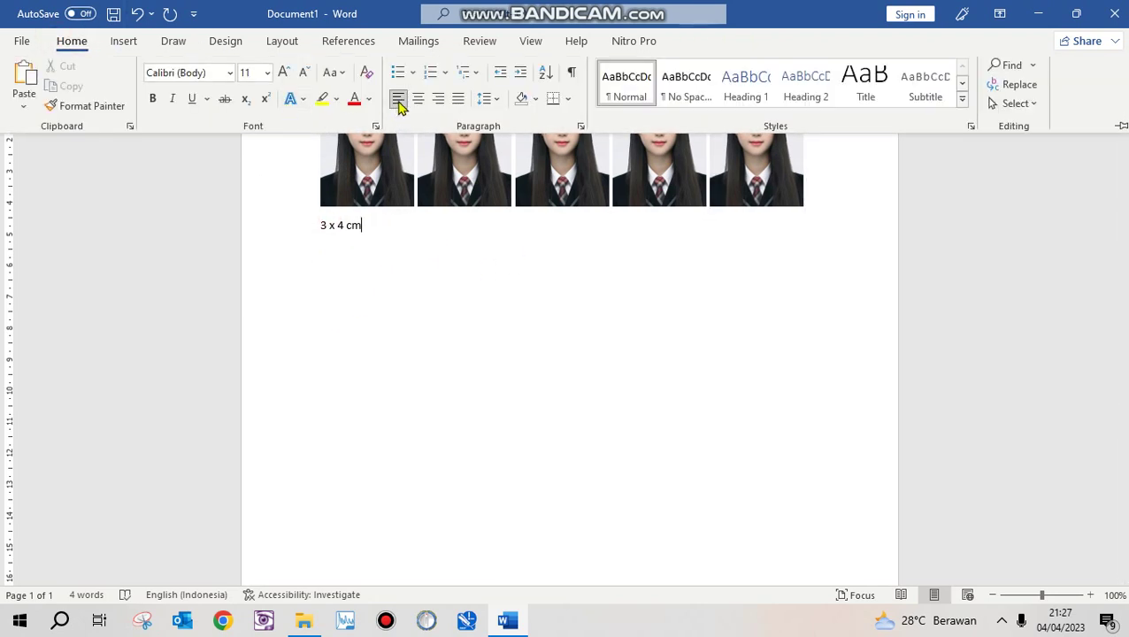
{"action": "left_click", "coordinate": [419, 98]}
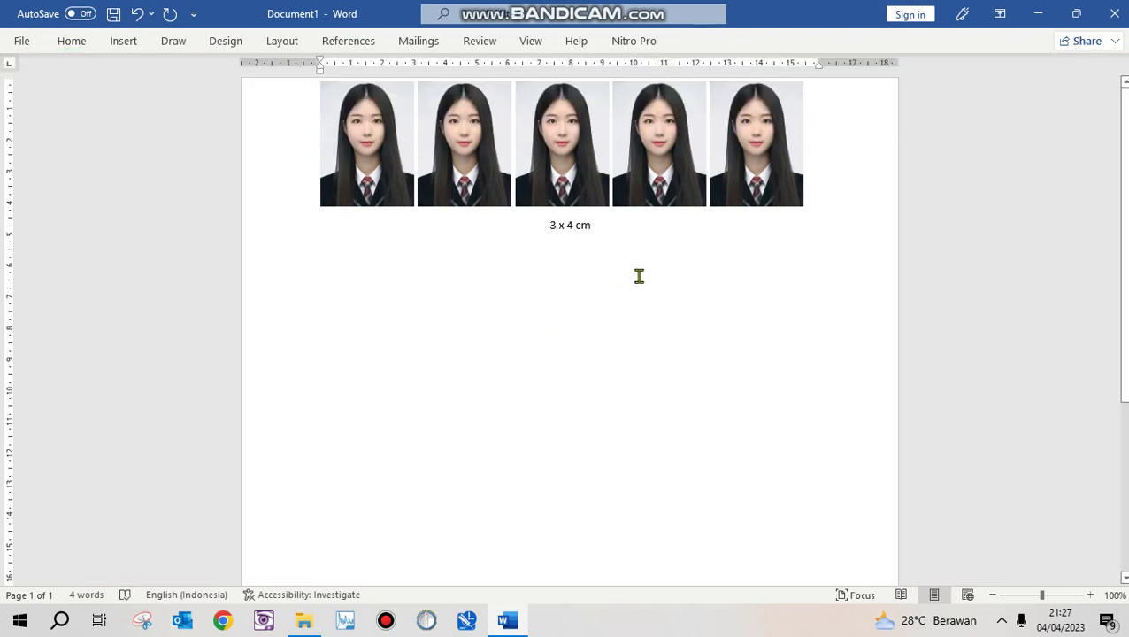
{"action": "key", "text": "Return"}
{"action": "key", "text": "Return"}
{"action": "key", "text": "Return"}
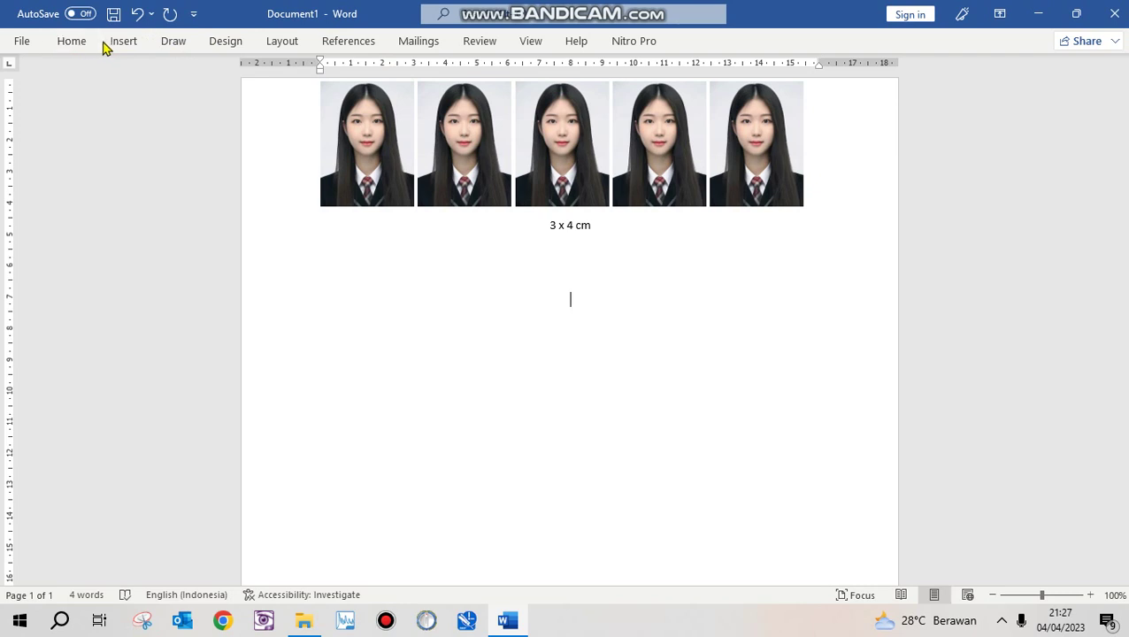
Insert the 'foto 3 x 4' picture from Downloads below the 3 x 4 cm caption.
{"action": "left_click", "coordinate": [86, 44]}
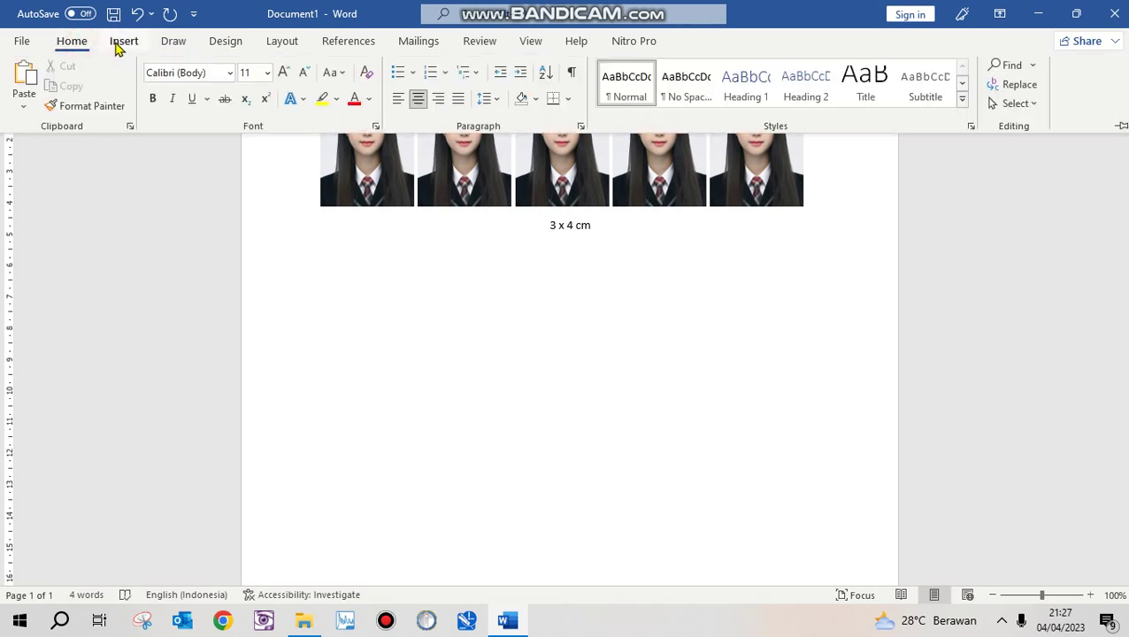
{"action": "left_click", "coordinate": [118, 47]}
{"action": "left_click", "coordinate": [169, 88]}
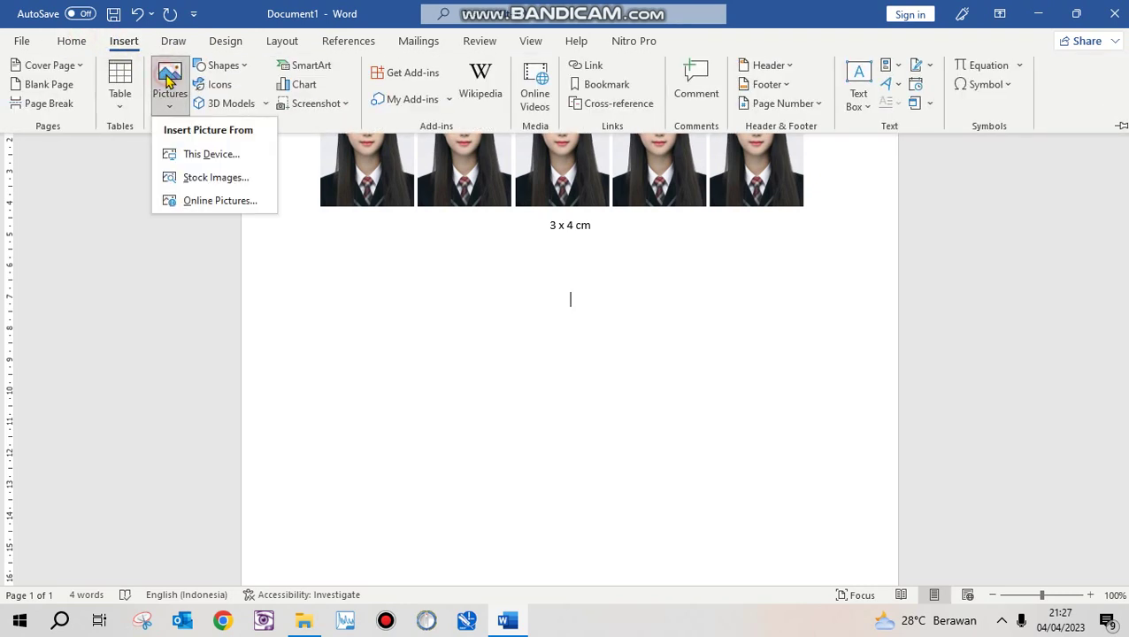
{"action": "left_click", "coordinate": [211, 155]}
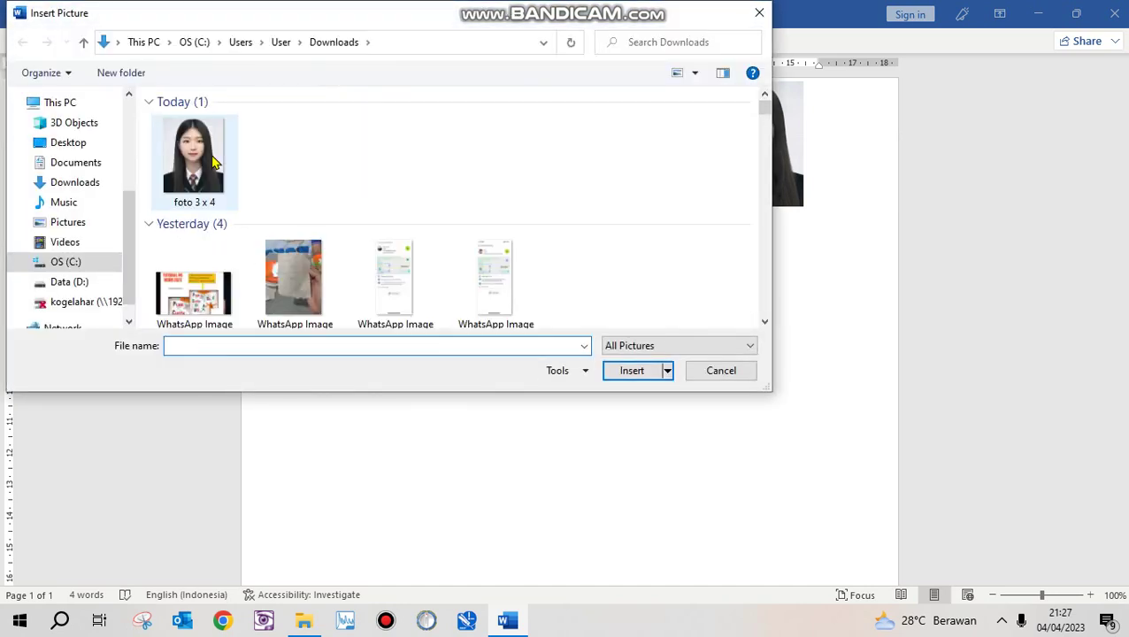
{"action": "left_click", "coordinate": [647, 369]}
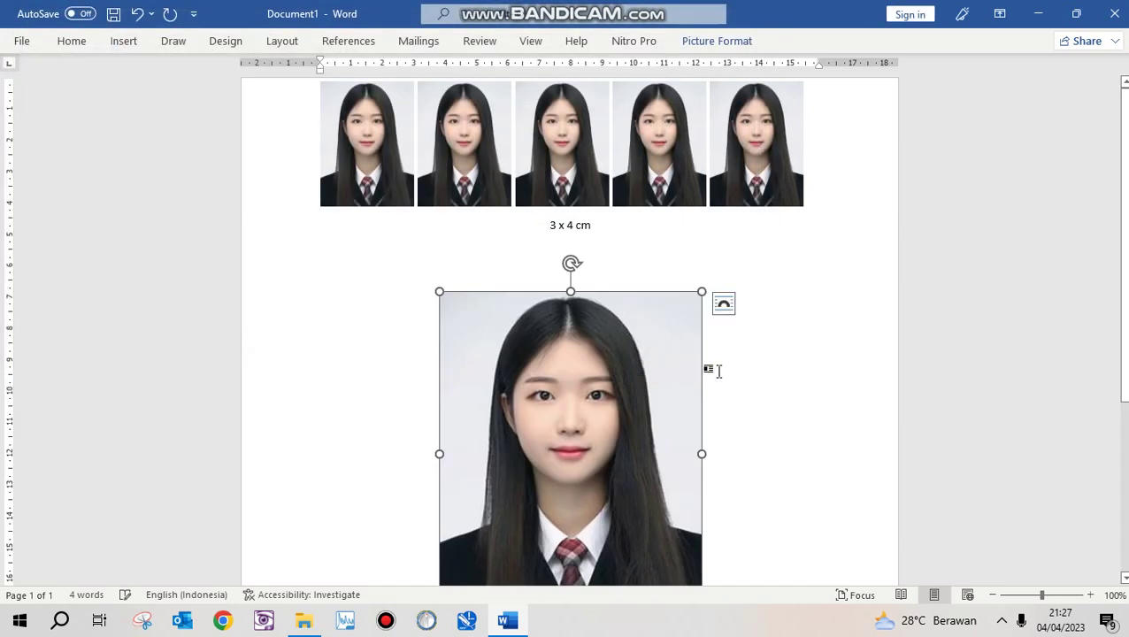
Select the newly inserted large photo and show its Picture Format options.
{"action": "scroll", "coordinate": [819, 363], "scroll_direction": "down", "scroll_amount": 2}
{"action": "left_click", "coordinate": [701, 41]}
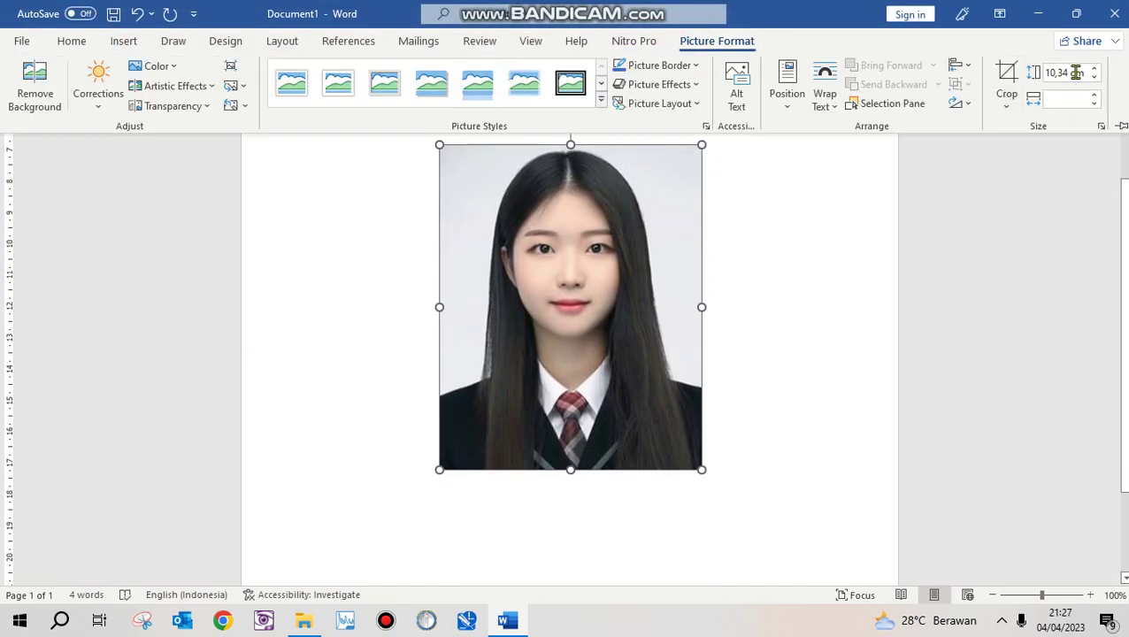
{"action": "left_click", "coordinate": [876, 302]}
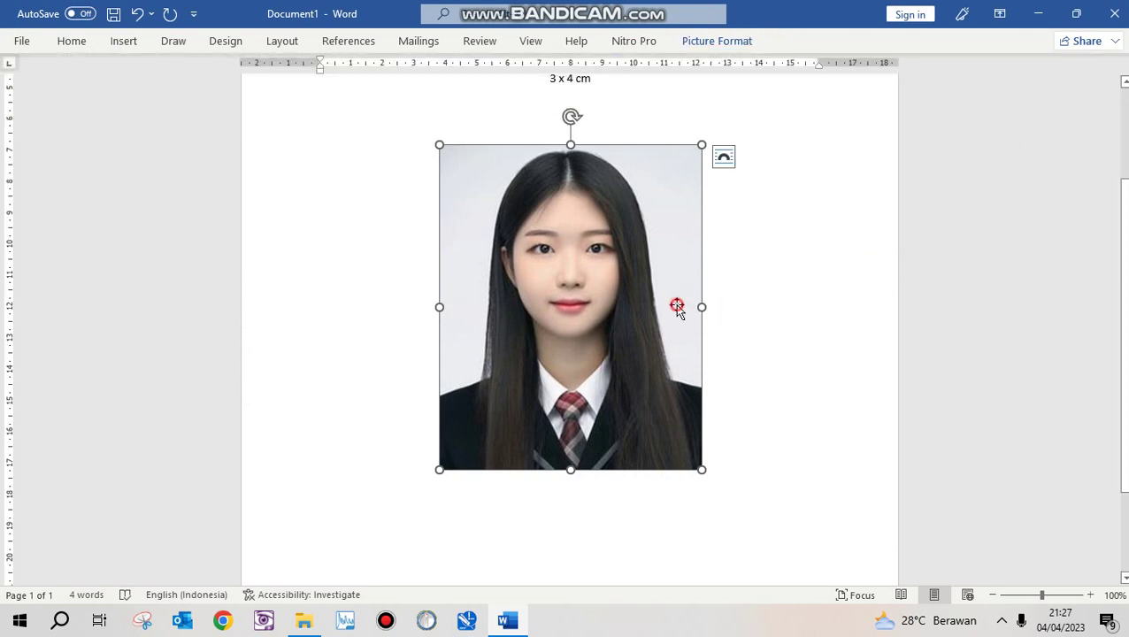
{"action": "left_click", "coordinate": [727, 301]}
{"action": "left_click", "coordinate": [599, 266]}
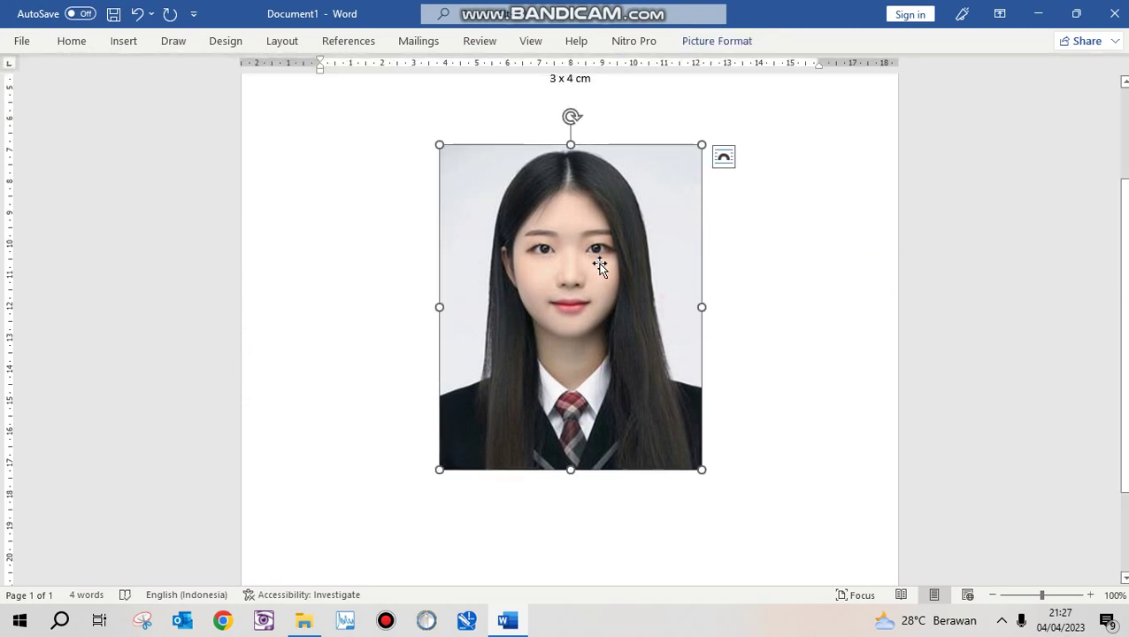
Crop the new photo to a 1:1 ratio, extending the frame down to keep the whole portrait.
{"action": "left_click", "coordinate": [705, 44]}
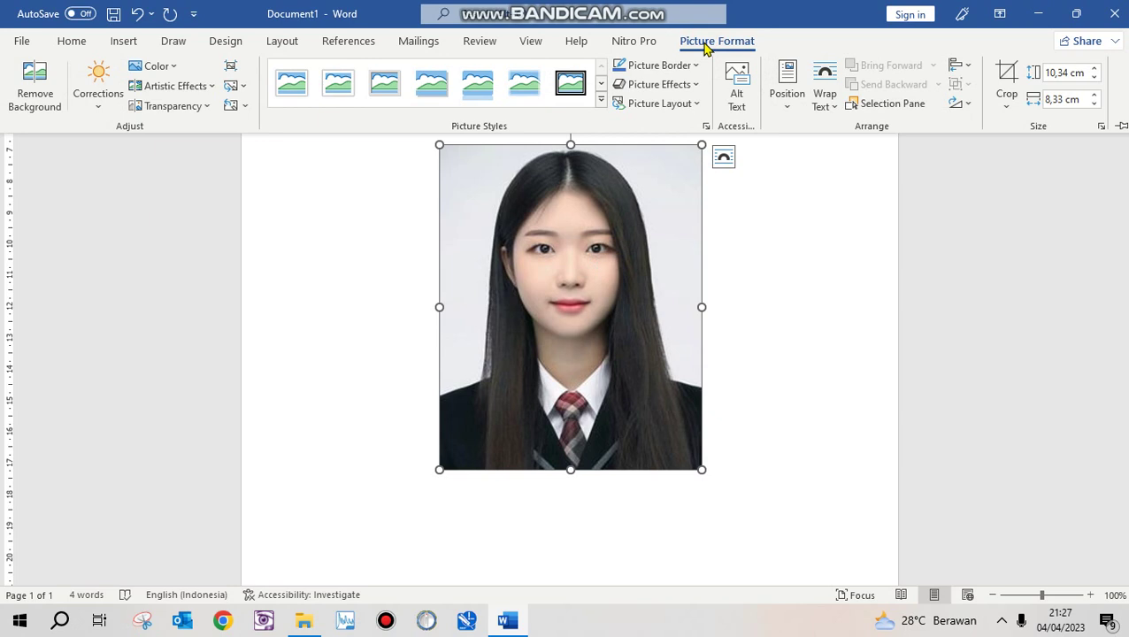
{"action": "left_click", "coordinate": [1007, 104]}
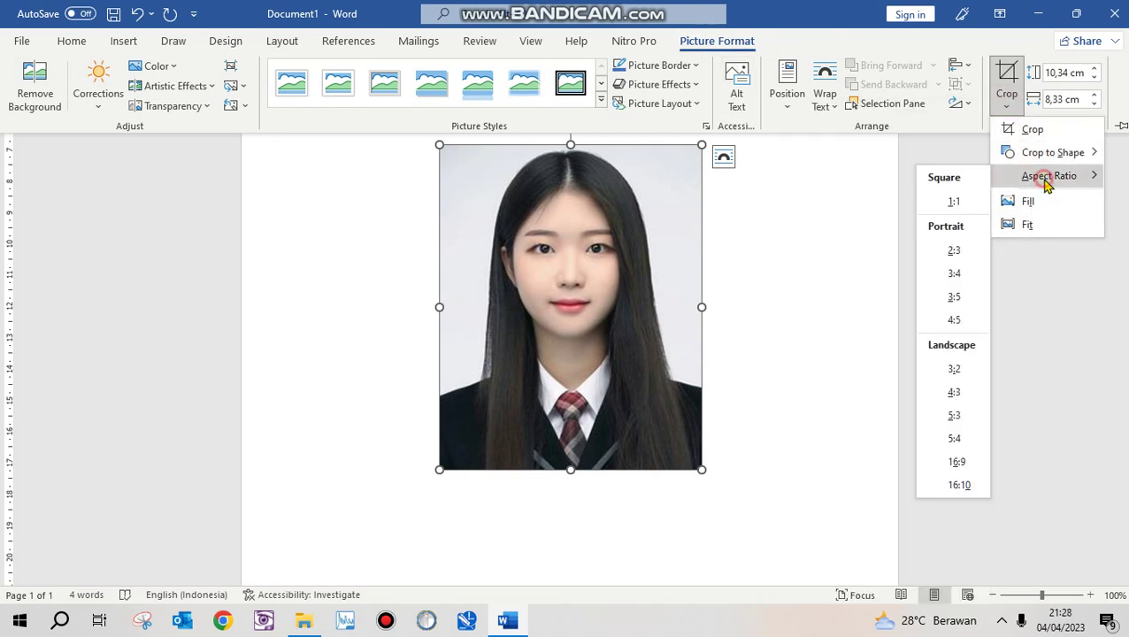
{"action": "mouse_move", "coordinate": [1049, 175]}
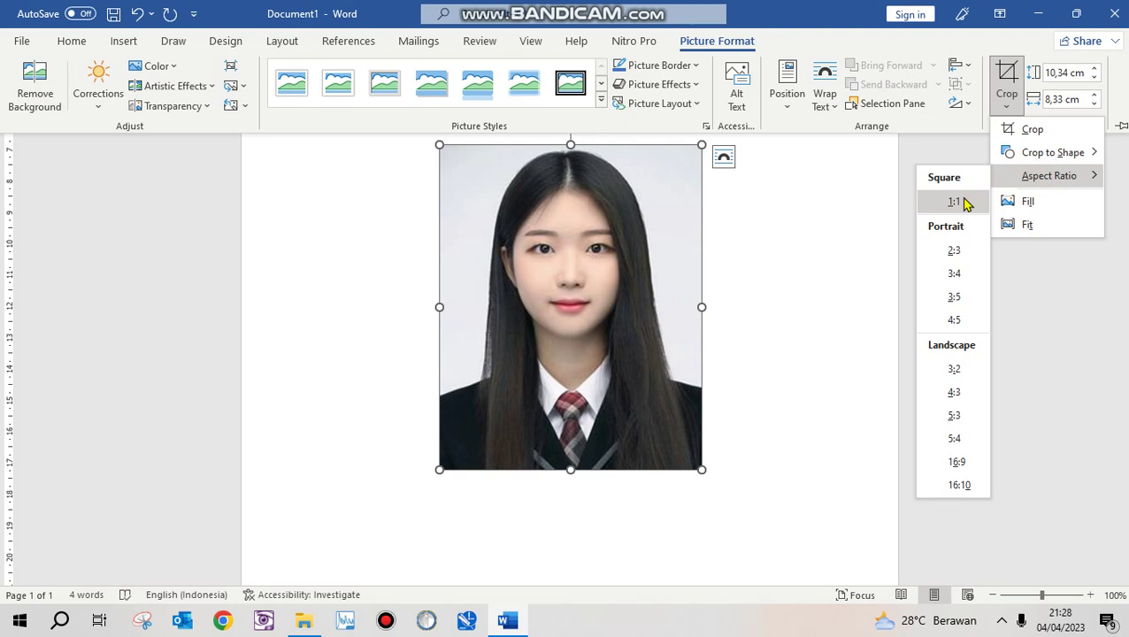
{"action": "left_click", "coordinate": [965, 201]}
{"action": "mouse_move", "coordinate": [596, 210]}
{"action": "left_mouse_down"}
{"action": "mouse_move", "coordinate": [603, 247]}
{"action": "mouse_move", "coordinate": [594, 247]}
{"action": "left_mouse_up"}
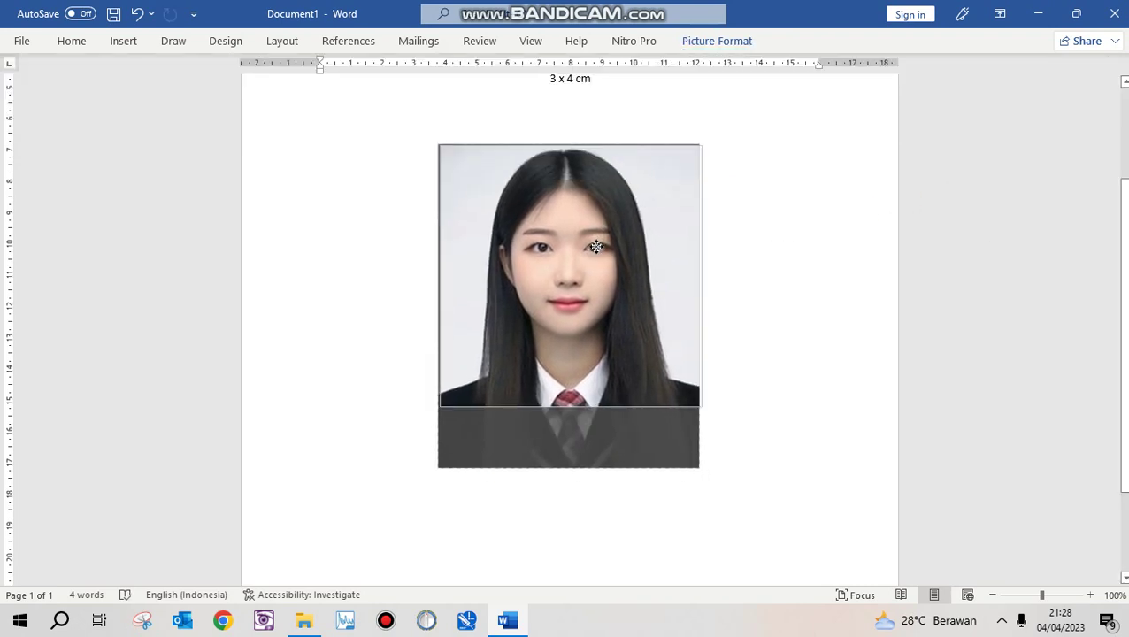
{"action": "left_click_drag", "start_coordinate": [564, 407], "coordinate": [555, 466]}
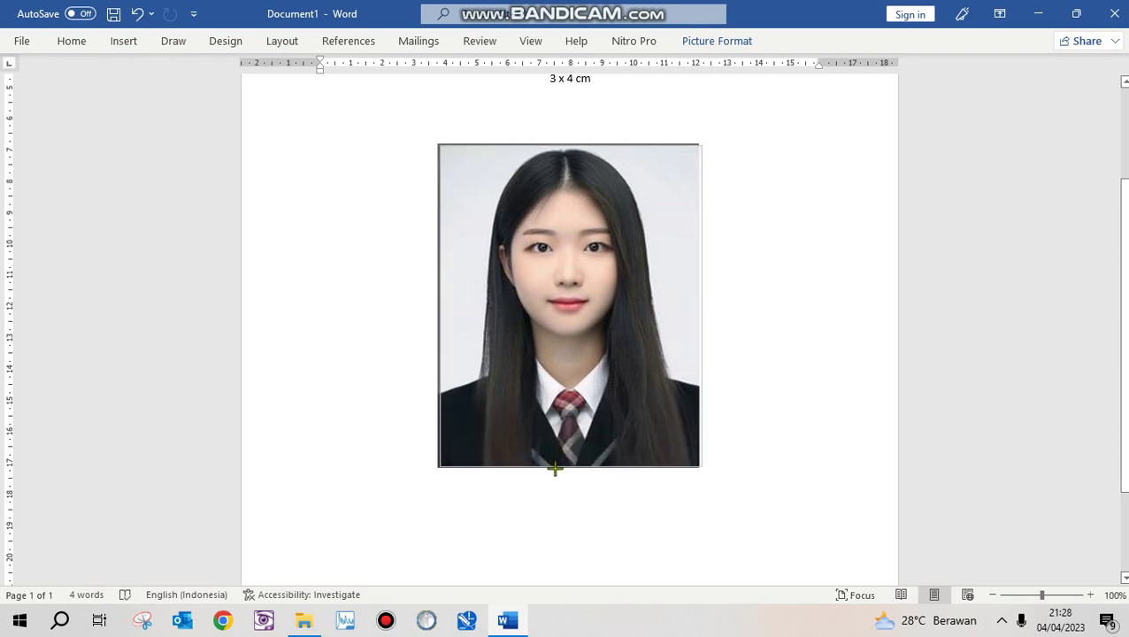
{"action": "left_click", "coordinate": [806, 366]}
{"action": "scroll", "coordinate": [854, 343], "scroll_direction": "up", "scroll_amount": 2}
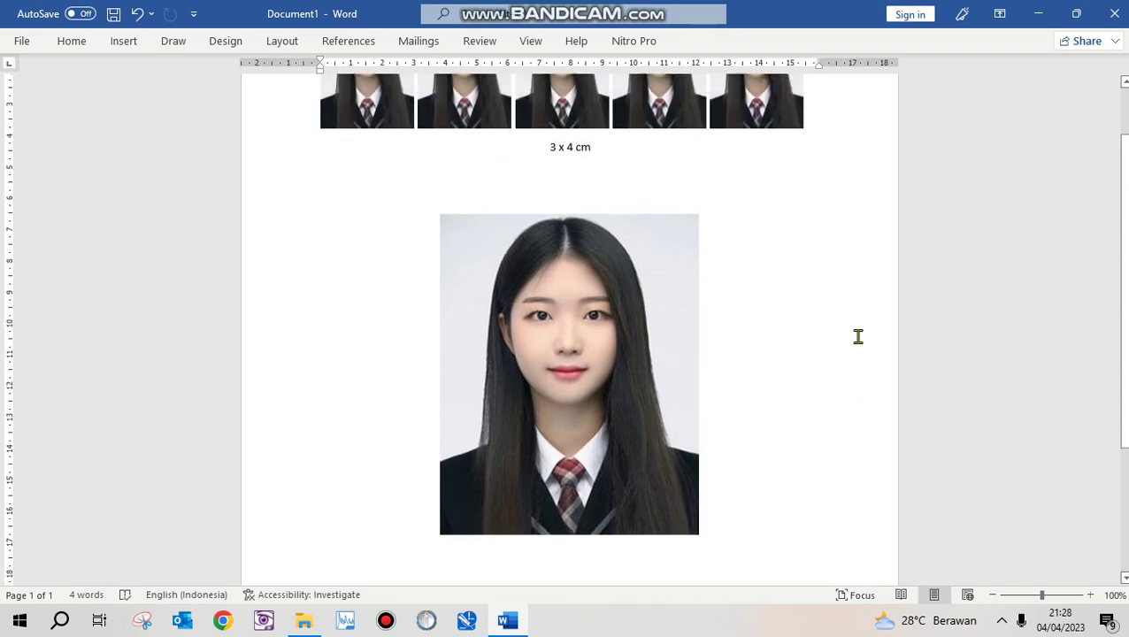
{"action": "left_click", "coordinate": [601, 299]}
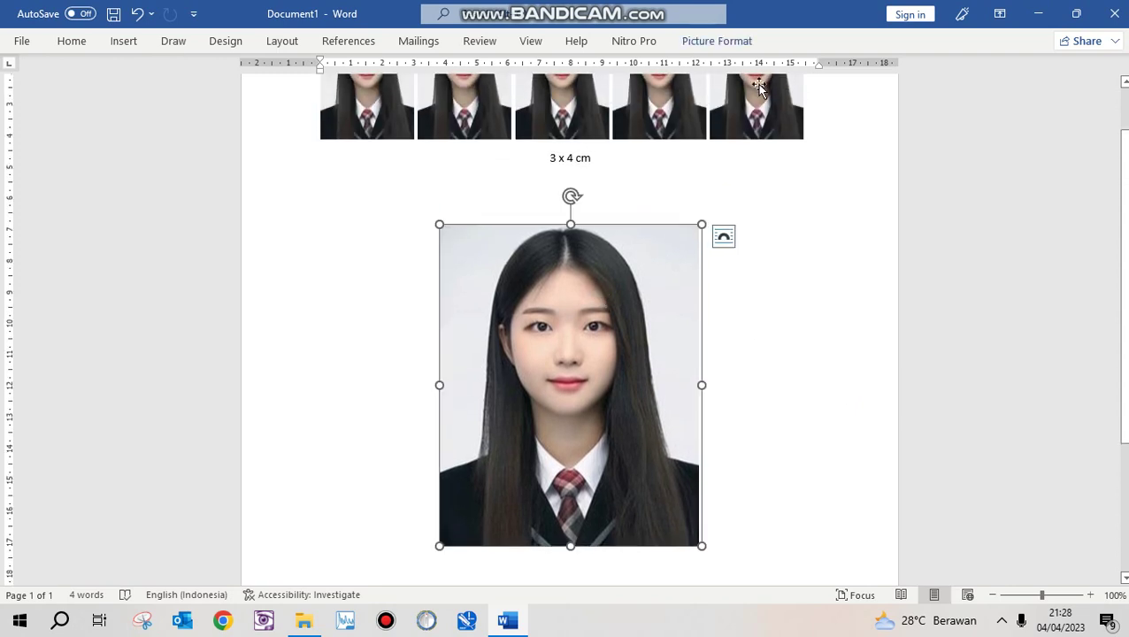
{"action": "left_click", "coordinate": [731, 44]}
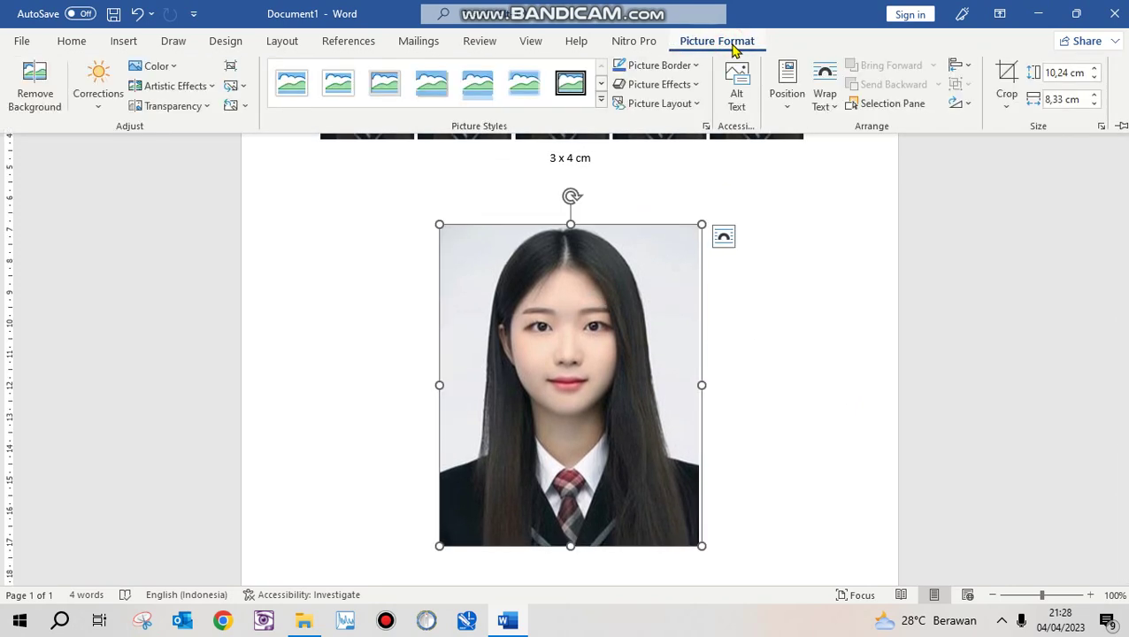
Unlock the aspect ratio and size the photo to 6 cm high by 4 cm wide.
{"action": "left_click", "coordinate": [1102, 127]}
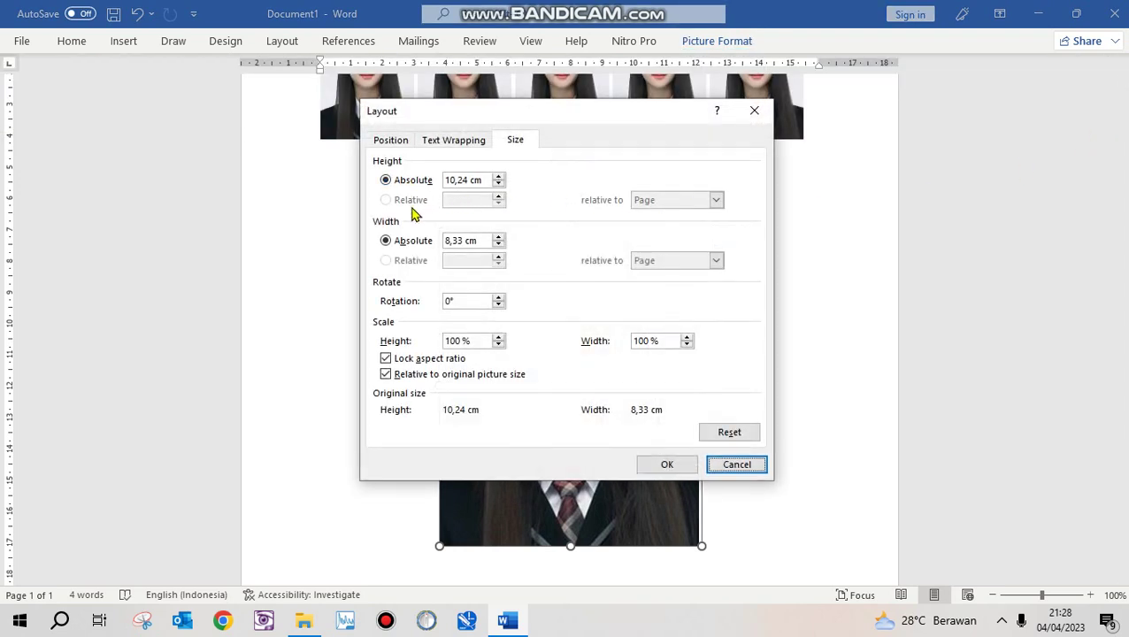
{"action": "left_click", "coordinate": [393, 362]}
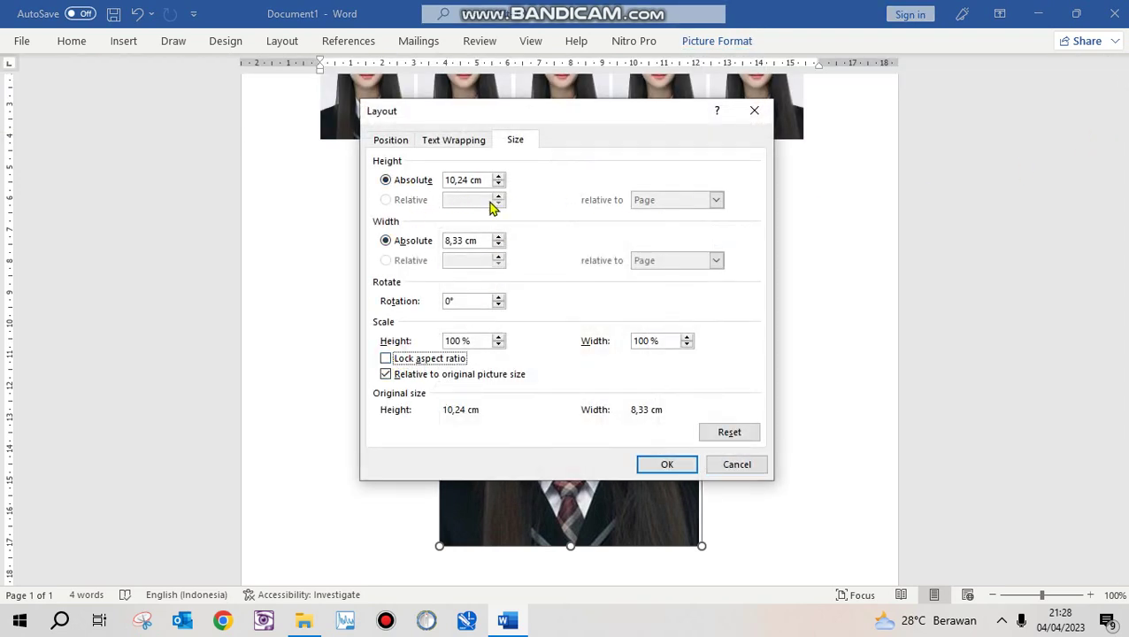
{"action": "left_click_drag", "start_coordinate": [470, 180], "coordinate": [448, 180]}
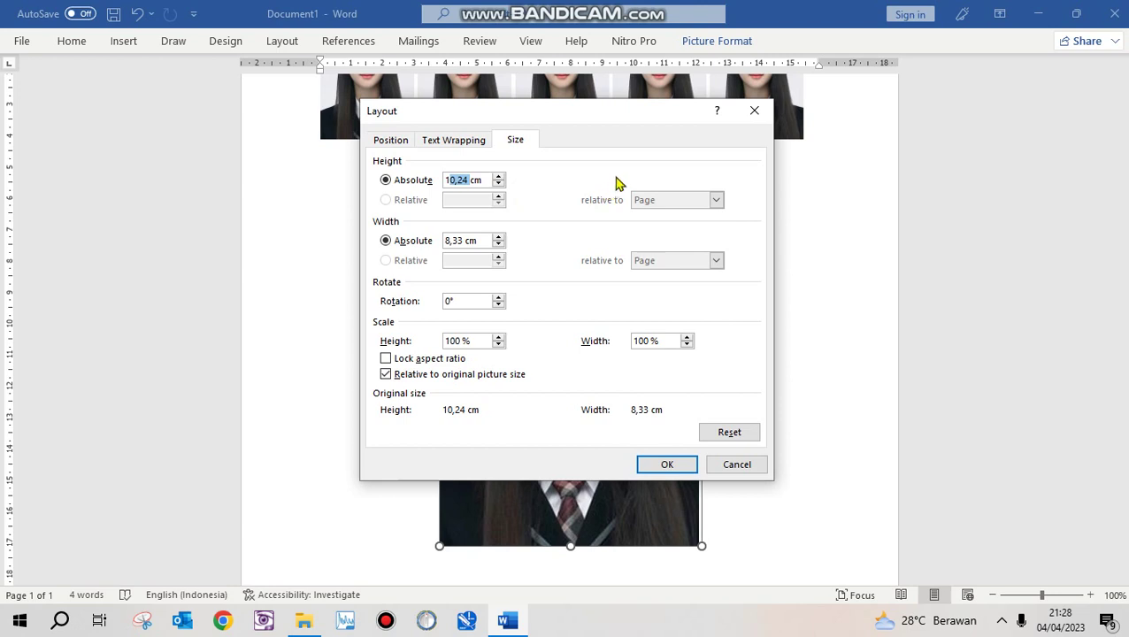
{"action": "key", "text": "BackSpace"}
{"action": "left_click_drag", "start_coordinate": [466, 246], "coordinate": [441, 244]}
{"action": "type", "text": "4"}
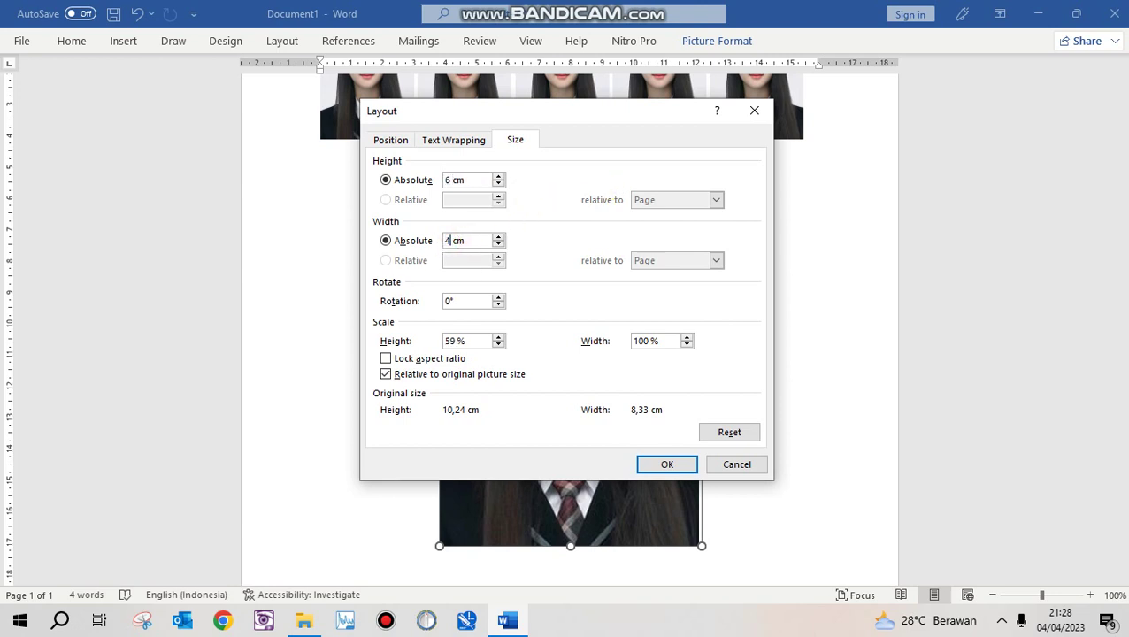
{"action": "left_click", "coordinate": [681, 471]}
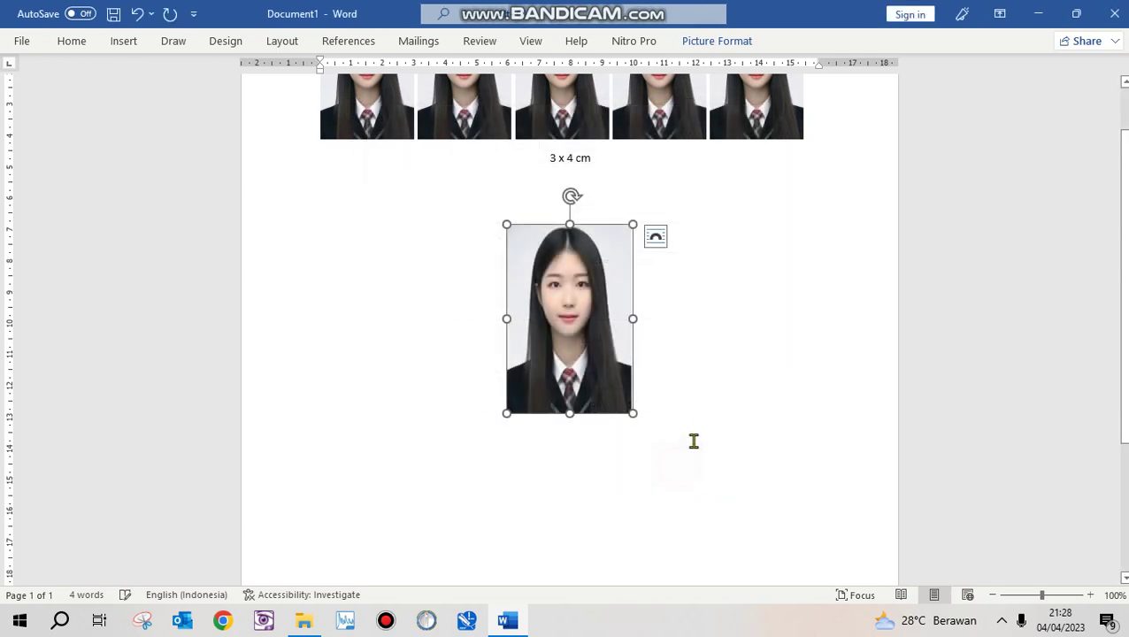
Reselect the resized 6 x 4 cm photo and check its Picture Format options.
{"action": "left_click", "coordinate": [730, 377]}
{"action": "left_click", "coordinate": [561, 313]}
{"action": "left_click", "coordinate": [716, 43]}
{"action": "left_click", "coordinate": [797, 348]}
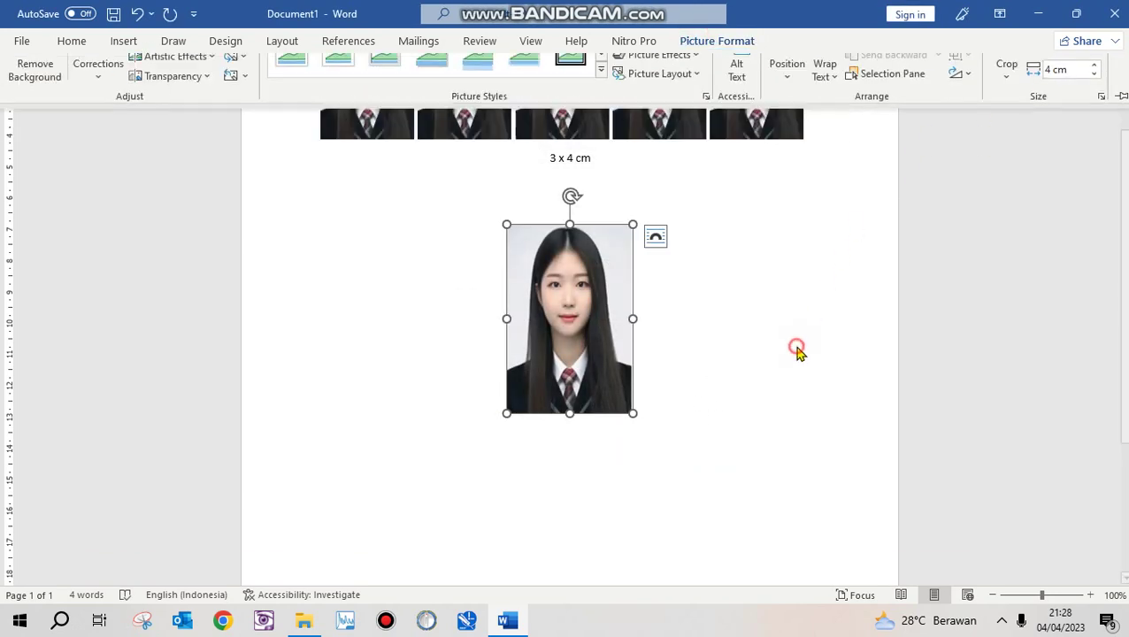
{"action": "left_click", "coordinate": [554, 419]}
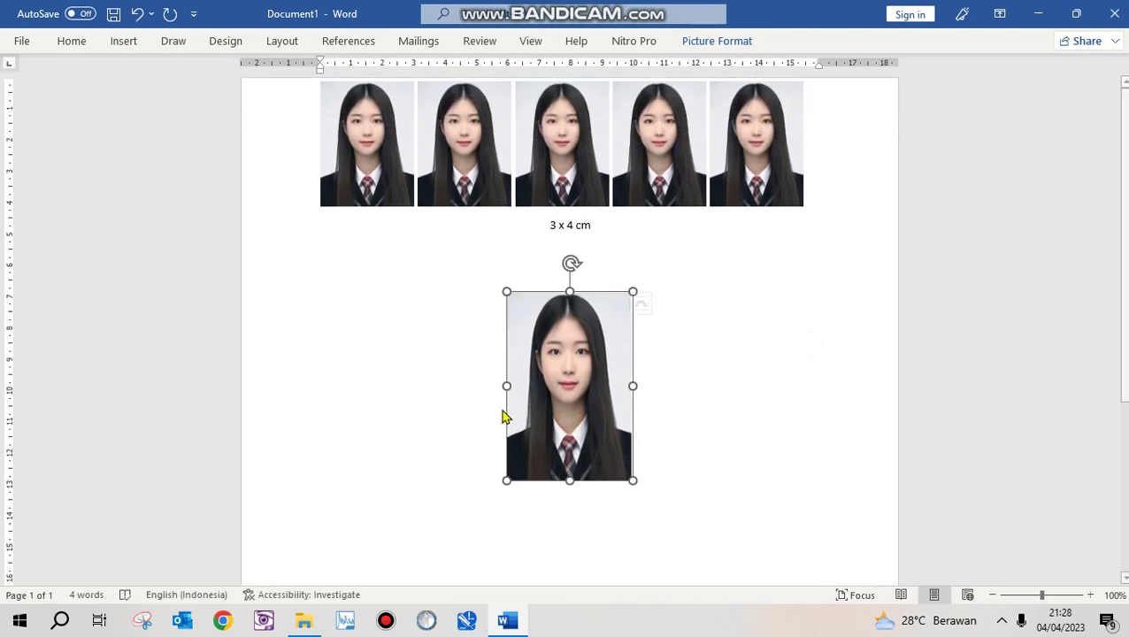
Set the large photo to float in front of text and move it left below the caption.
{"action": "right_click", "coordinate": [560, 396]}
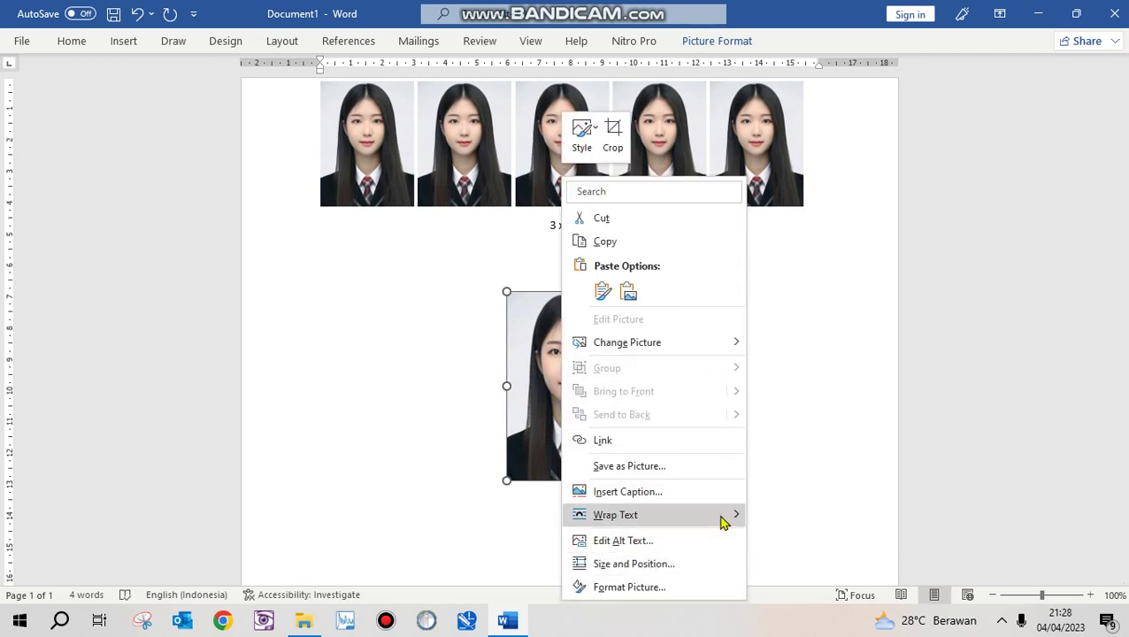
{"action": "mouse_move", "coordinate": [619, 515]}
{"action": "left_click", "coordinate": [818, 463]}
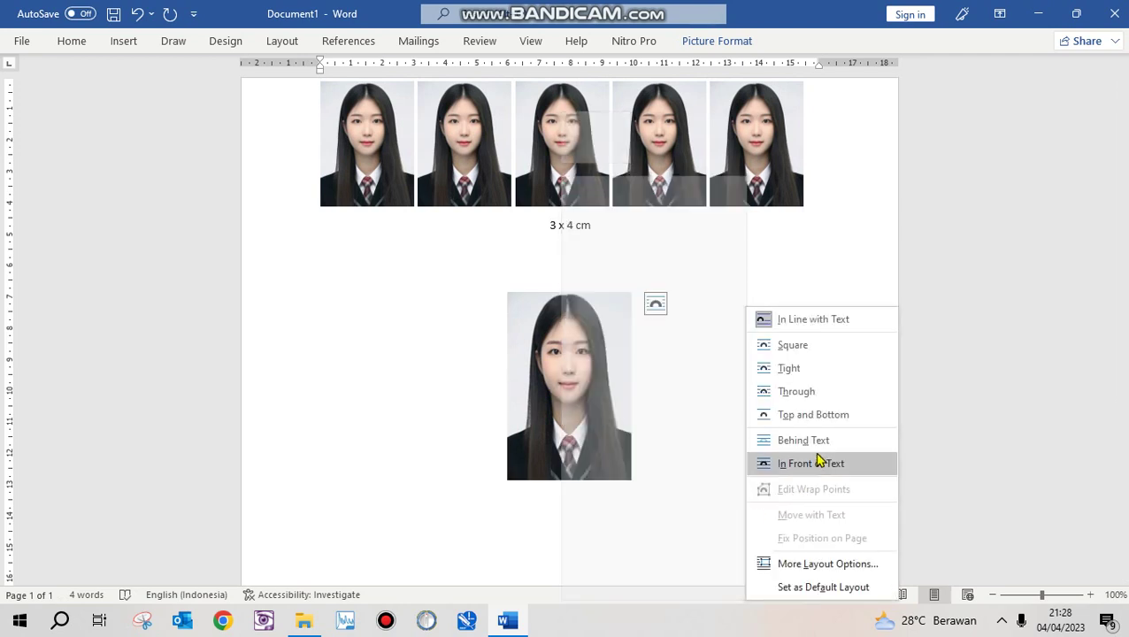
{"action": "left_click_drag", "start_coordinate": [558, 409], "coordinate": [372, 352]}
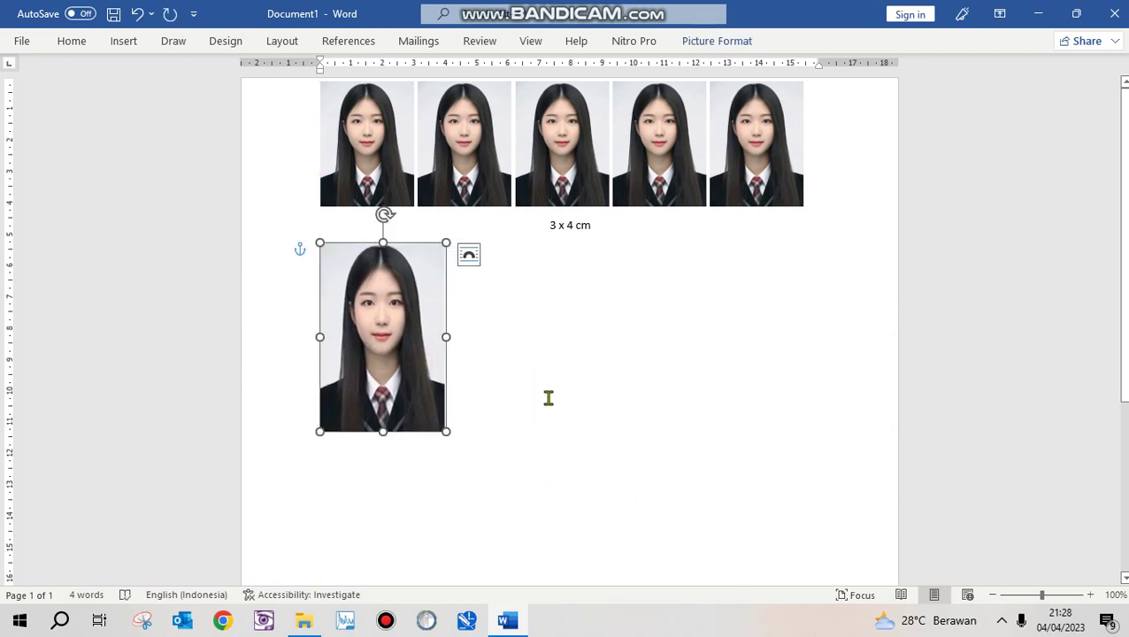
{"action": "left_click", "coordinate": [479, 409]}
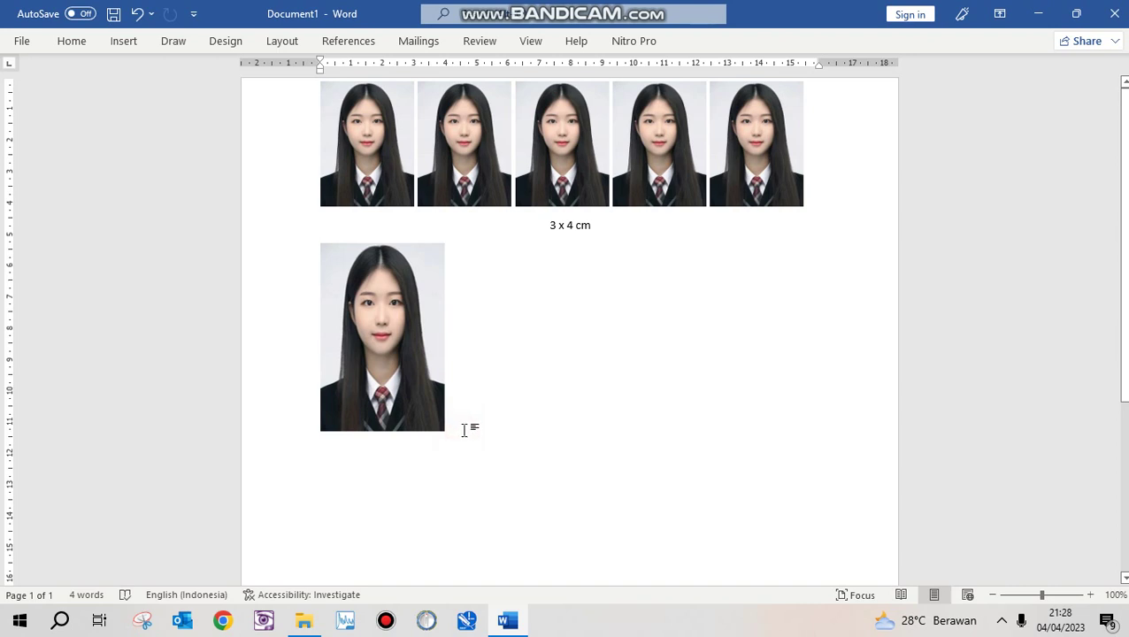
Paste three more copies beside it to form a row of four, then start a new line.
{"action": "key", "text": "ctrl+v"}
{"action": "left_click_drag", "start_coordinate": [422, 434], "coordinate": [553, 334]}
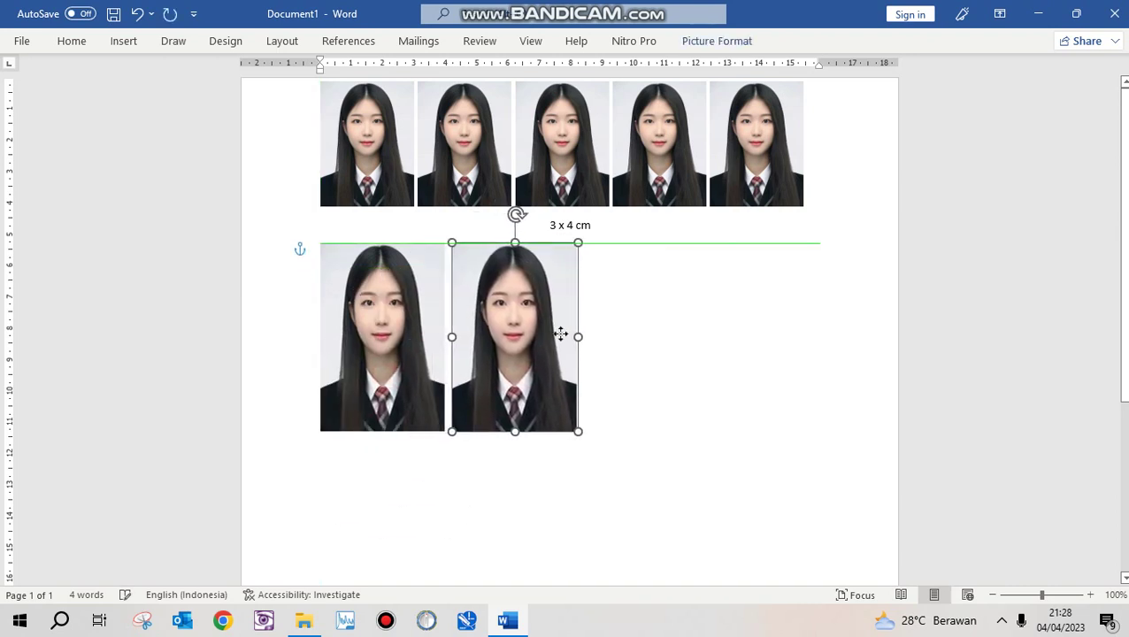
{"action": "key", "text": "ctrl+v"}
{"action": "mouse_move", "coordinate": [540, 291]}
{"action": "left_mouse_down"}
{"action": "mouse_move", "coordinate": [601, 336]}
{"action": "mouse_move", "coordinate": [660, 350]}
{"action": "mouse_move", "coordinate": [650, 358]}
{"action": "left_mouse_up"}
{"action": "left_click", "coordinate": [748, 423]}
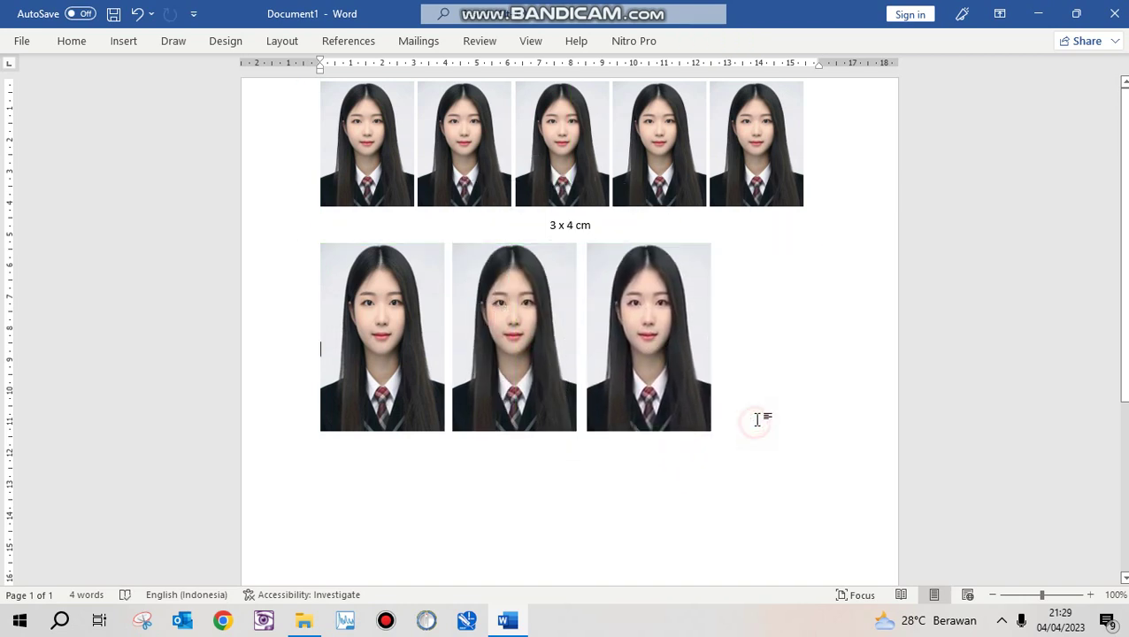
{"action": "key", "text": "ctrl+v"}
{"action": "left_click_drag", "start_coordinate": [386, 447], "coordinate": [784, 351]}
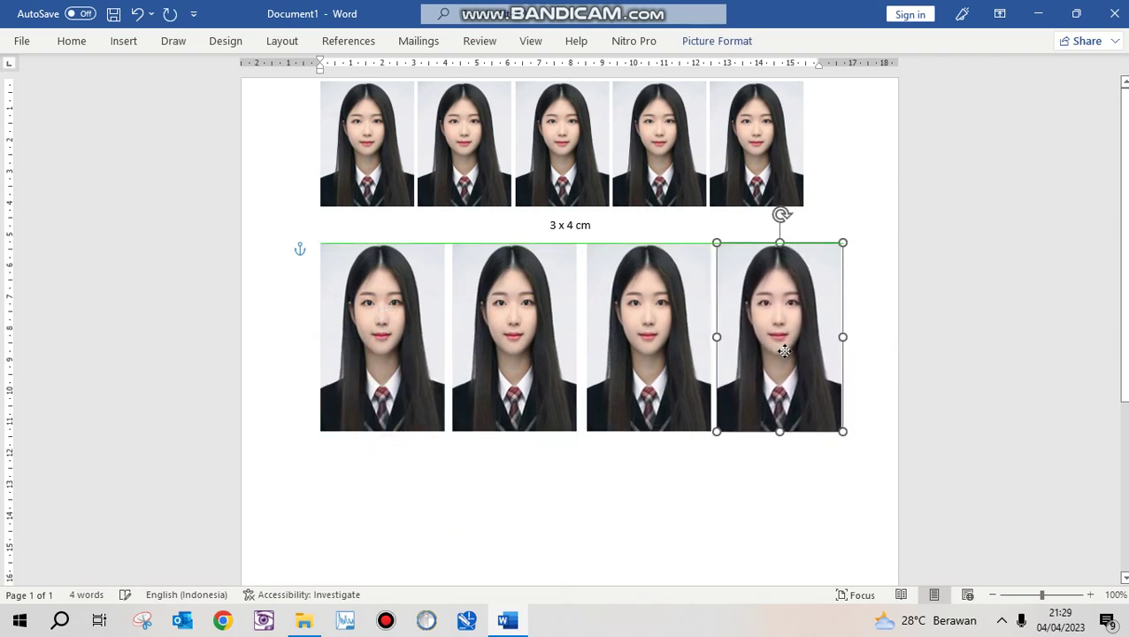
{"action": "left_click", "coordinate": [933, 336]}
{"action": "left_click", "coordinate": [469, 496]}
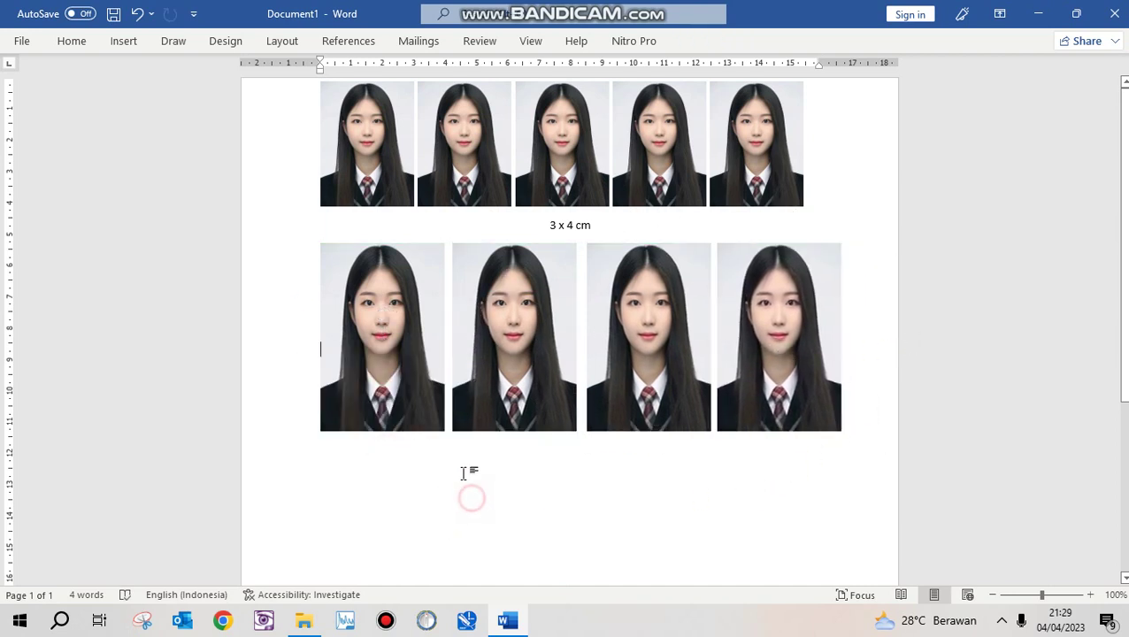
{"action": "left_click", "coordinate": [460, 464]}
{"action": "key", "text": "Return"}
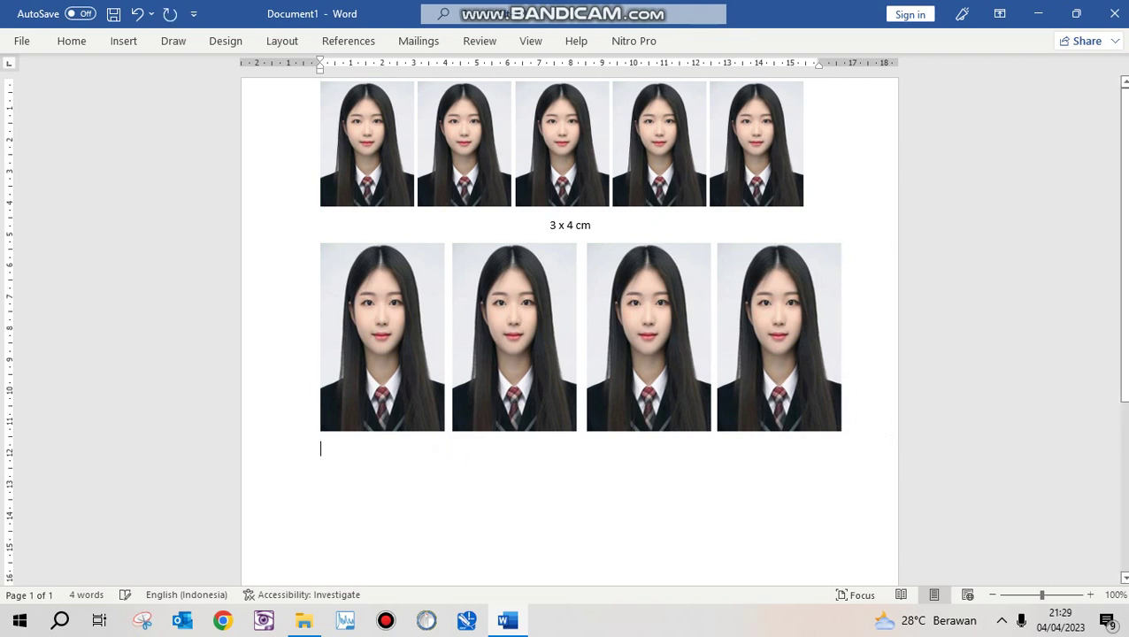
Centre the line under the four 4×6 photos, caption it '4 x 6 cm', and start a new line.
{"action": "left_click", "coordinate": [70, 42]}
{"action": "left_click", "coordinate": [417, 99]}
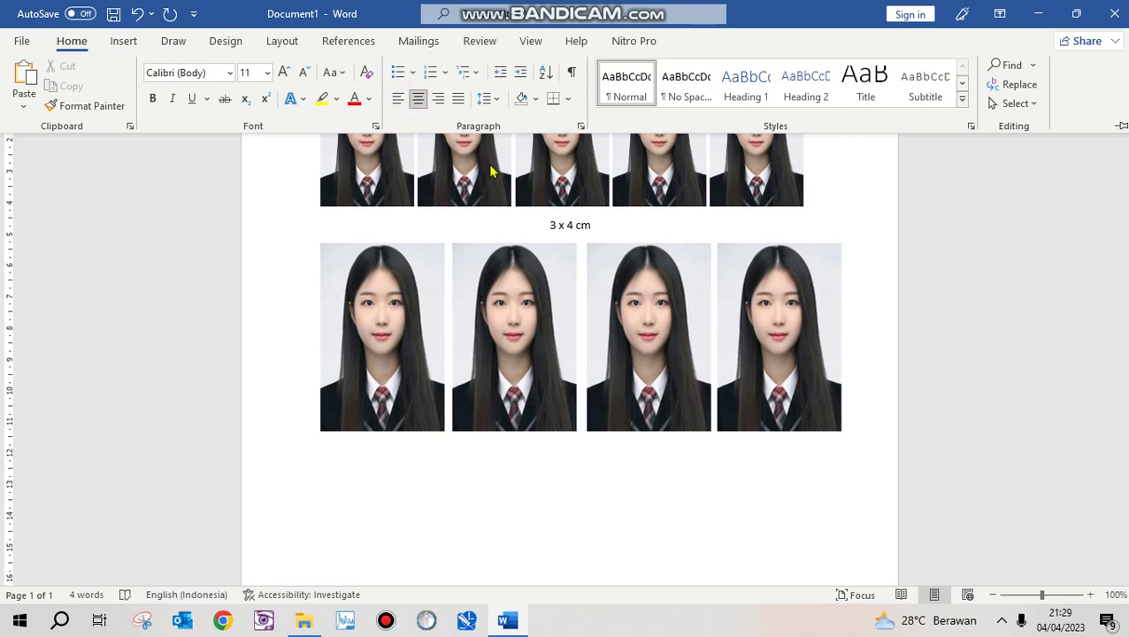
{"action": "type", "text": "4 x "}
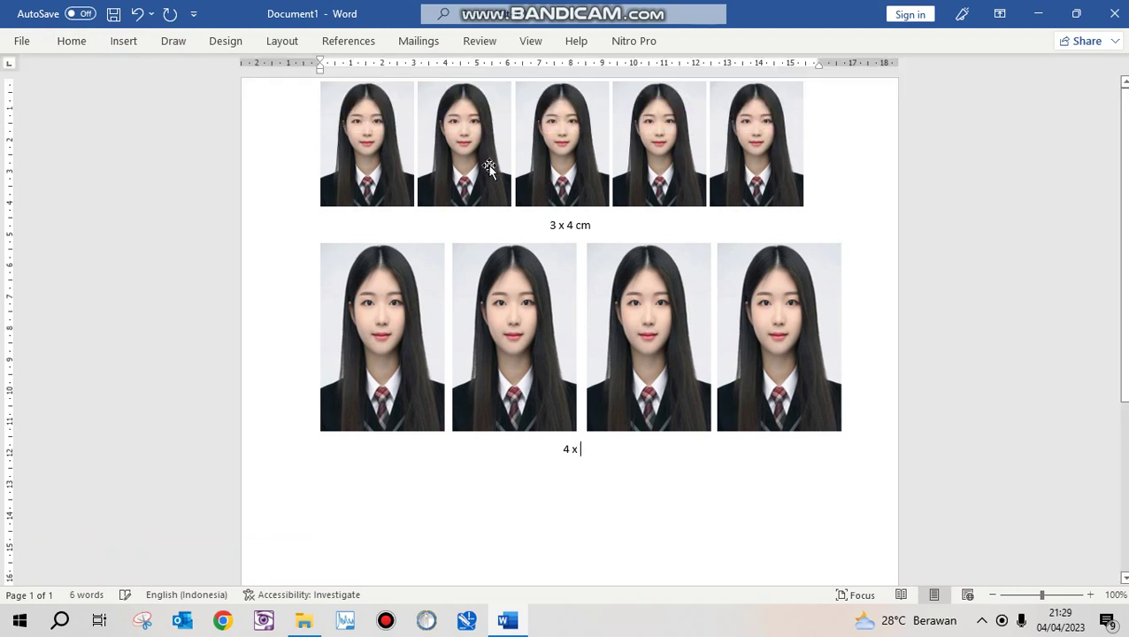
{"action": "type", "text": "6 cm"}
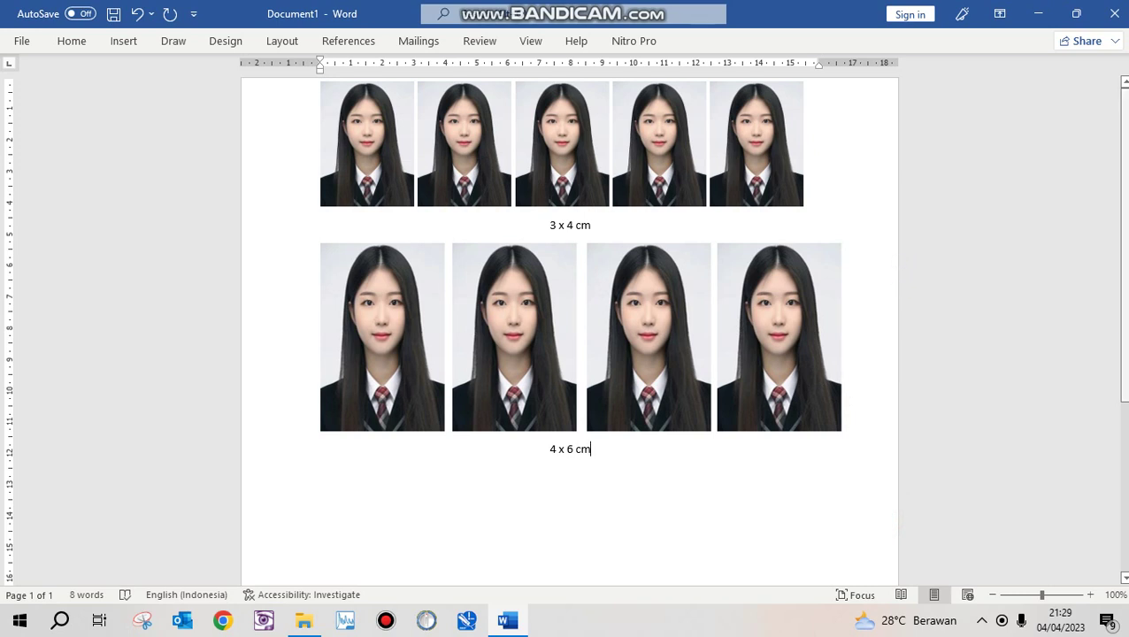
{"action": "key", "text": "Return"}
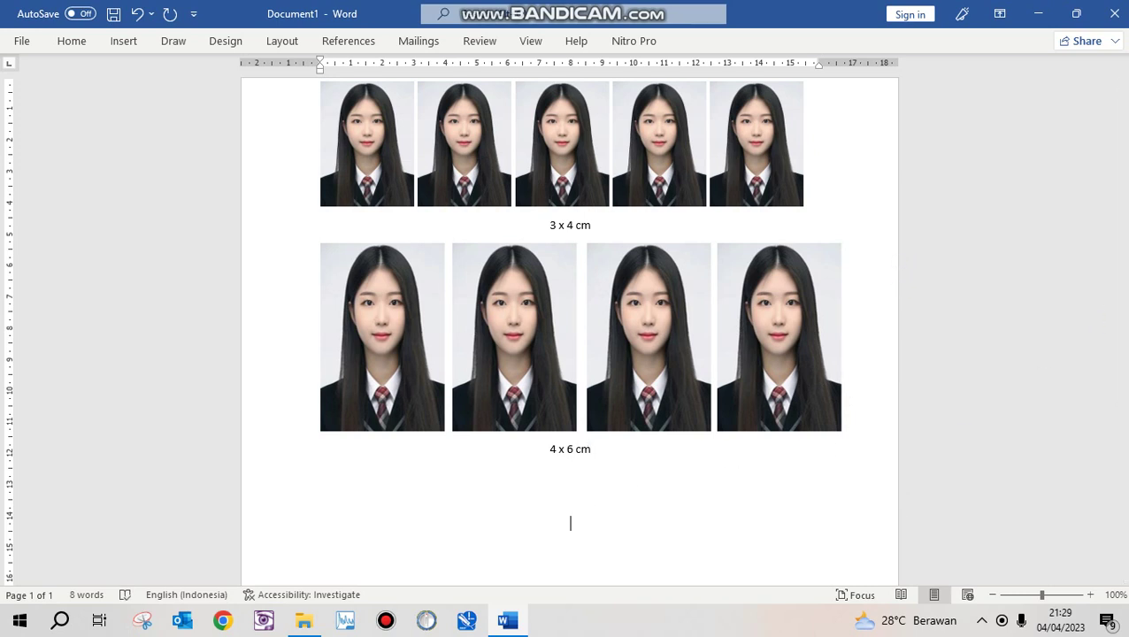
Type the closing line 'MEMBUAT FOTO MENJADI UKURAN 3x 4 cm atau 4x 6cm di Microsoft Word, Terima Kasih.', fixing typos.
{"action": "type", "text": "CARAM"}
{"action": "type", "text": "EMBUAT FOTO"}
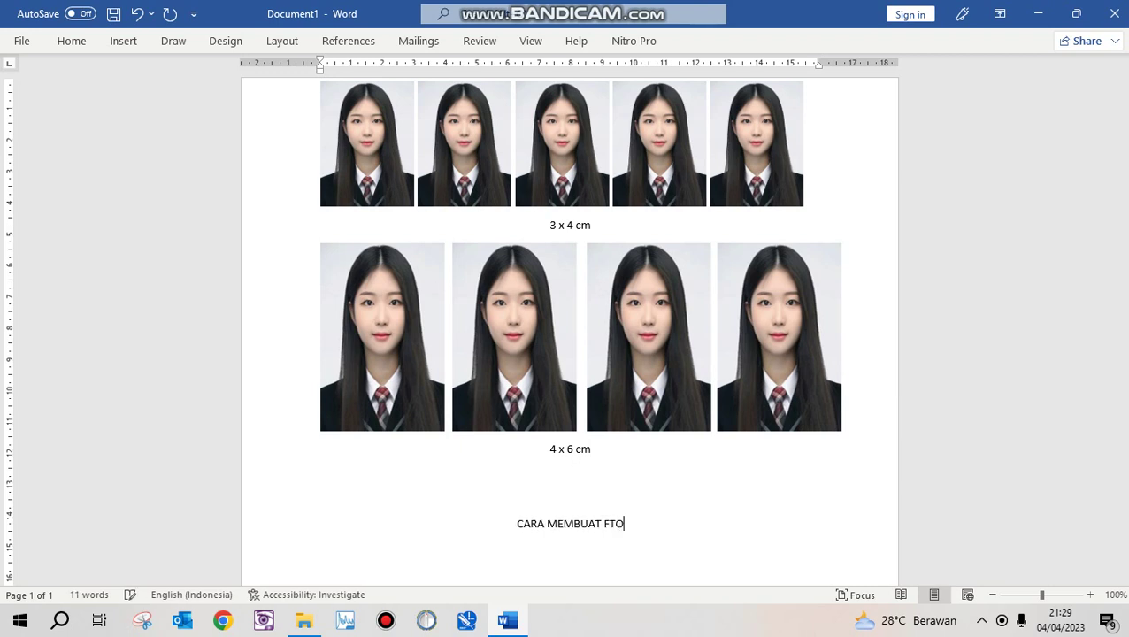
{"action": "key", "text": "BackSpace"}
{"action": "key", "text": "BackSpace"}
{"action": "type", "text": "OTO"}
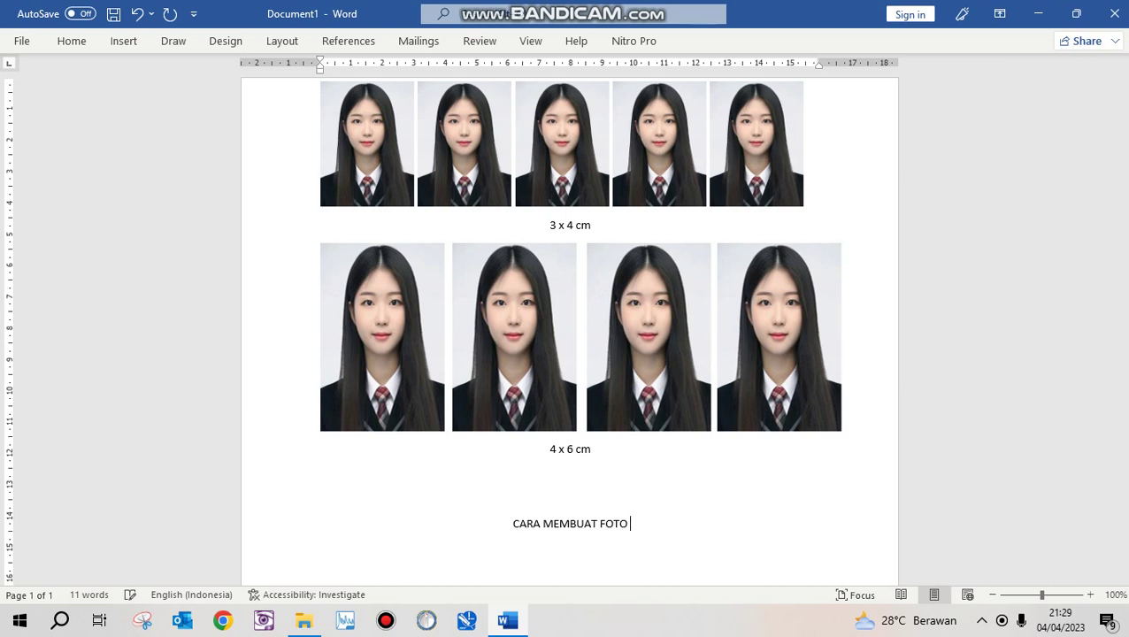
{"action": "type", "text": "M"}
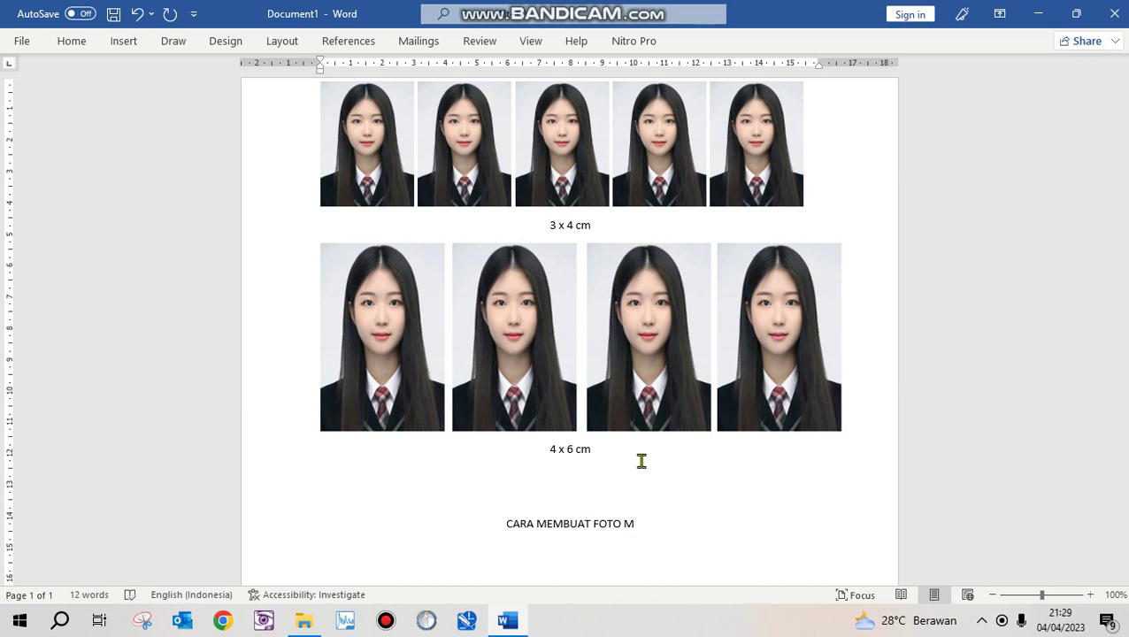
{"action": "type", "text": "ENJADI UKUR"}
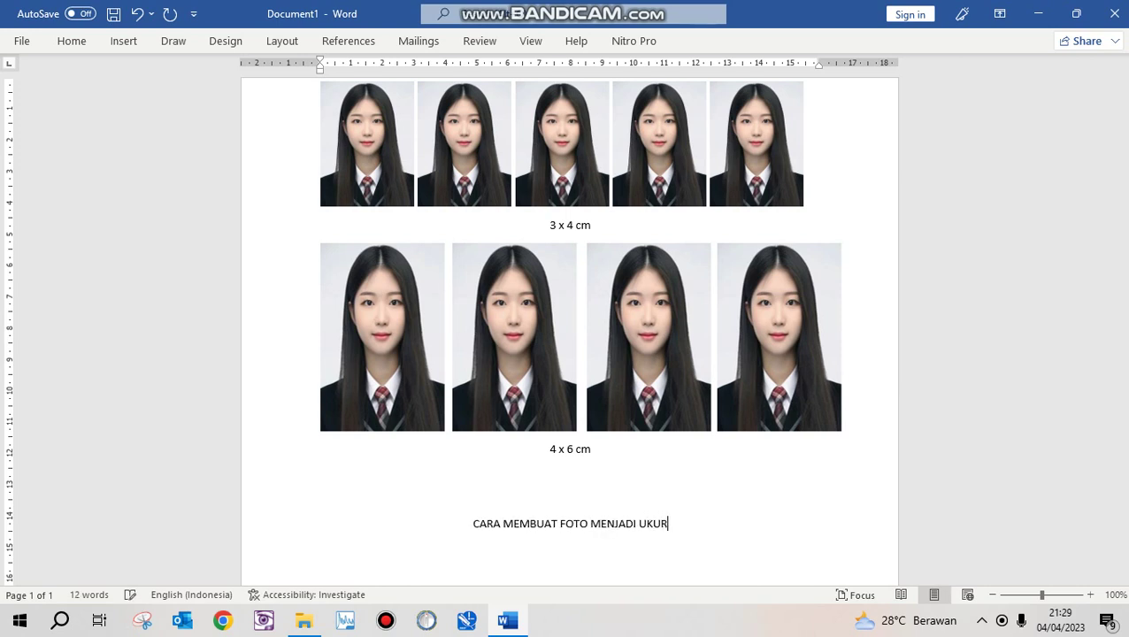
{"action": "type", "text": "AN 3x "}
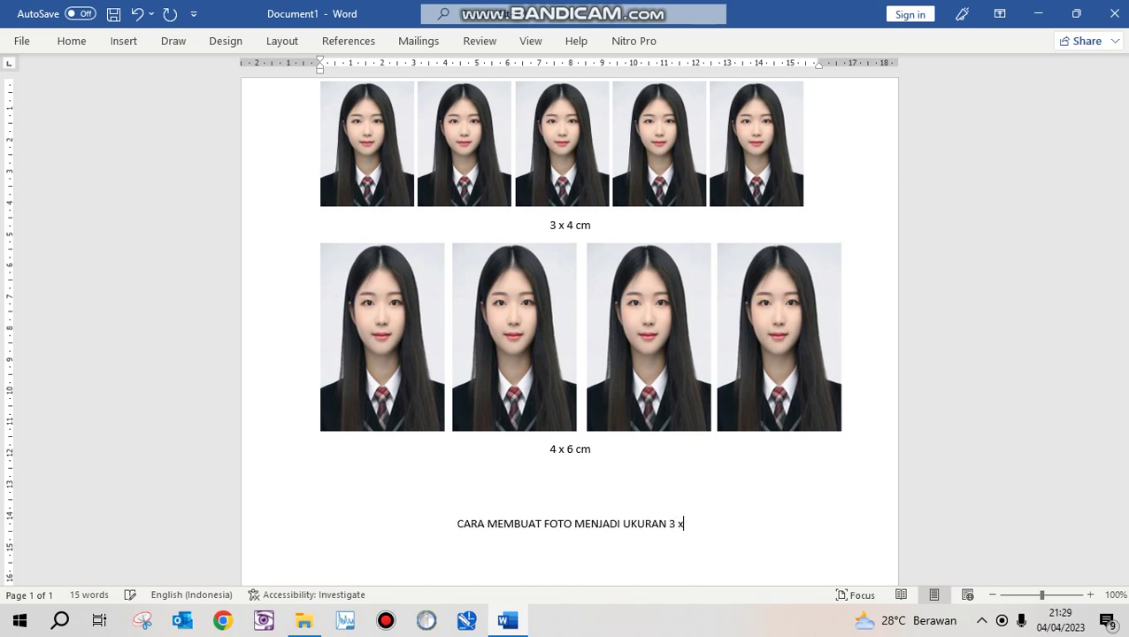
{"action": "type", "text": "4 cm at"}
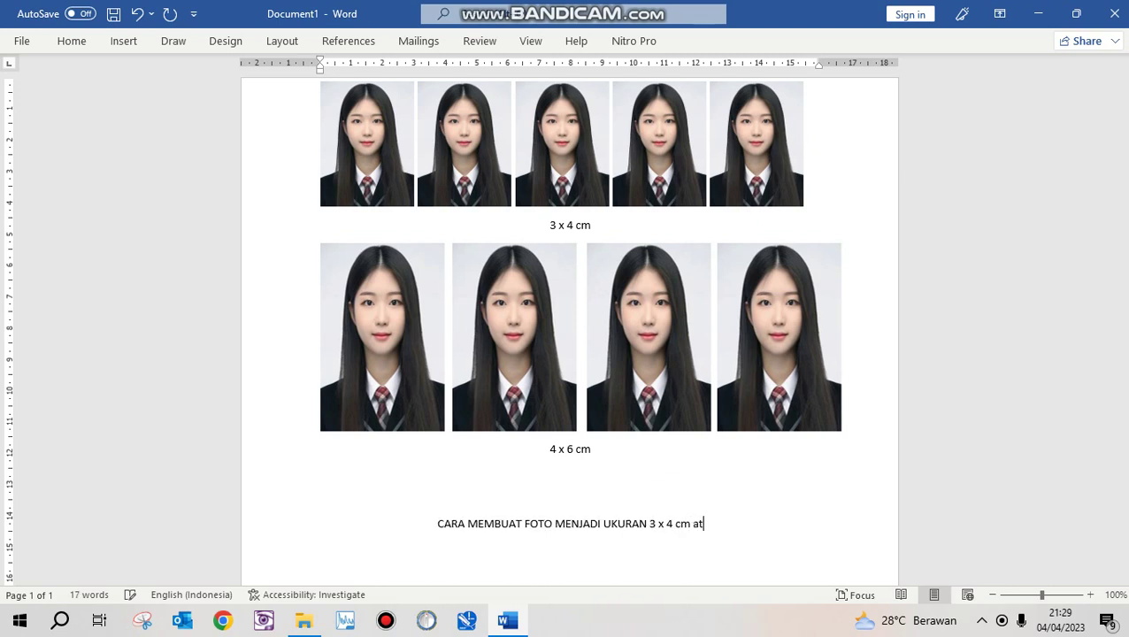
{"action": "type", "text": "au "}
{"action": "type", "text": "4"}
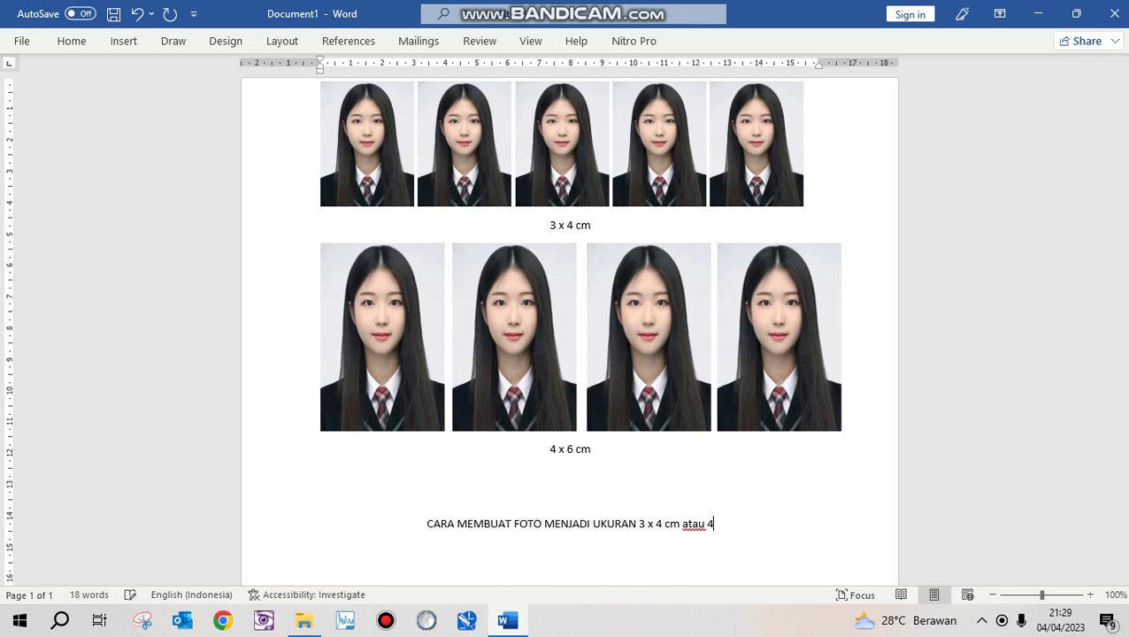
{"action": "type", "text": " x 6"}
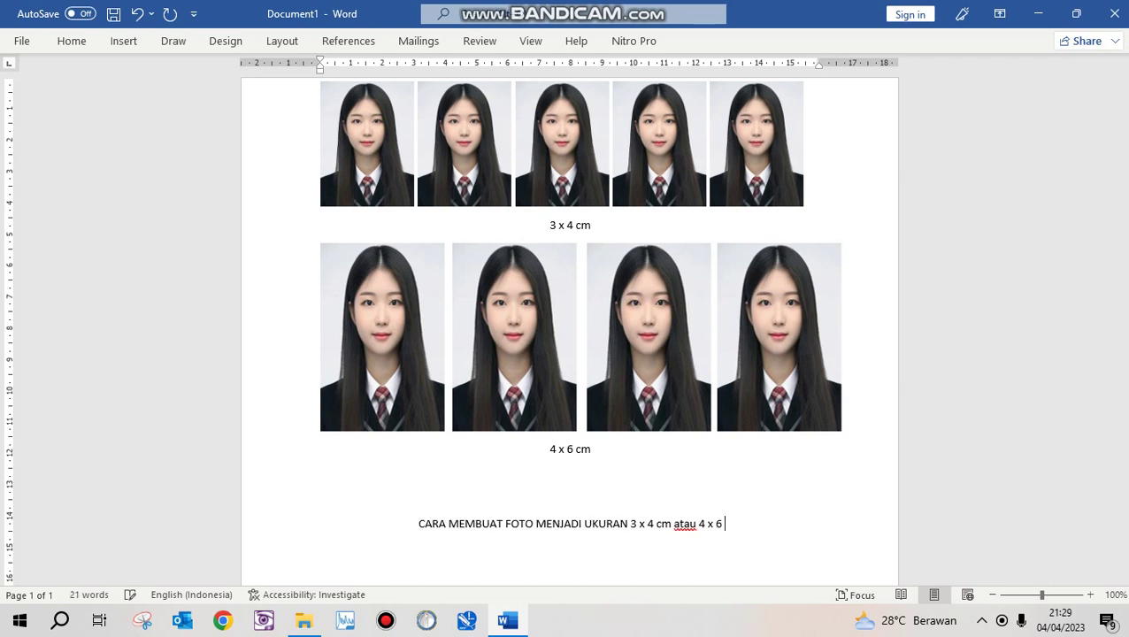
{"action": "type", "text": "cm di"}
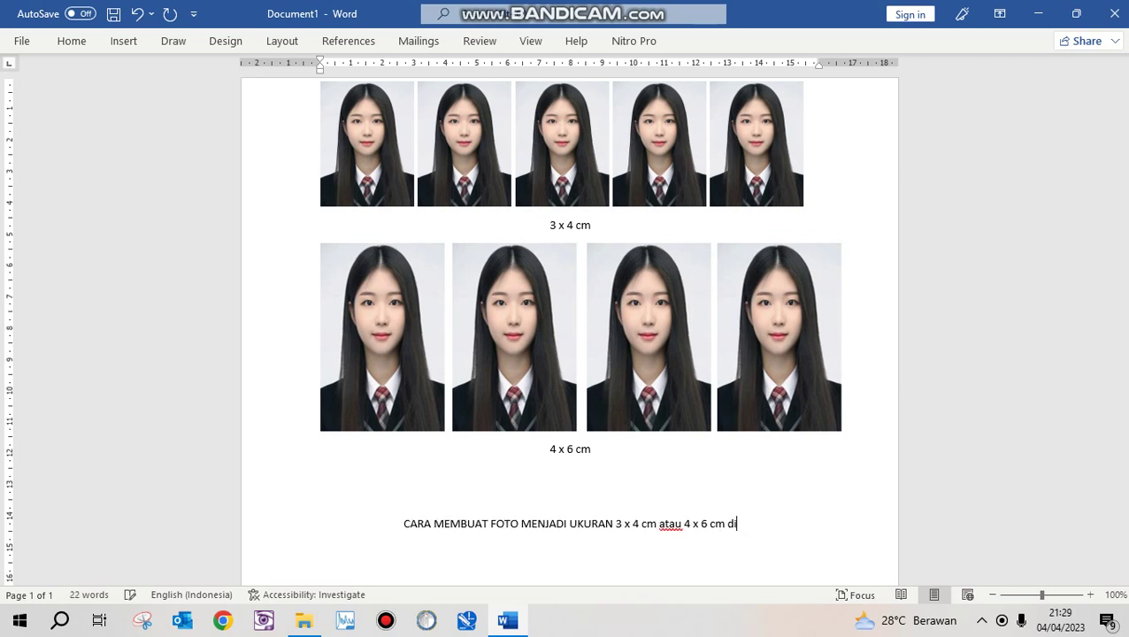
{"action": "type", "text": " Microsof"}
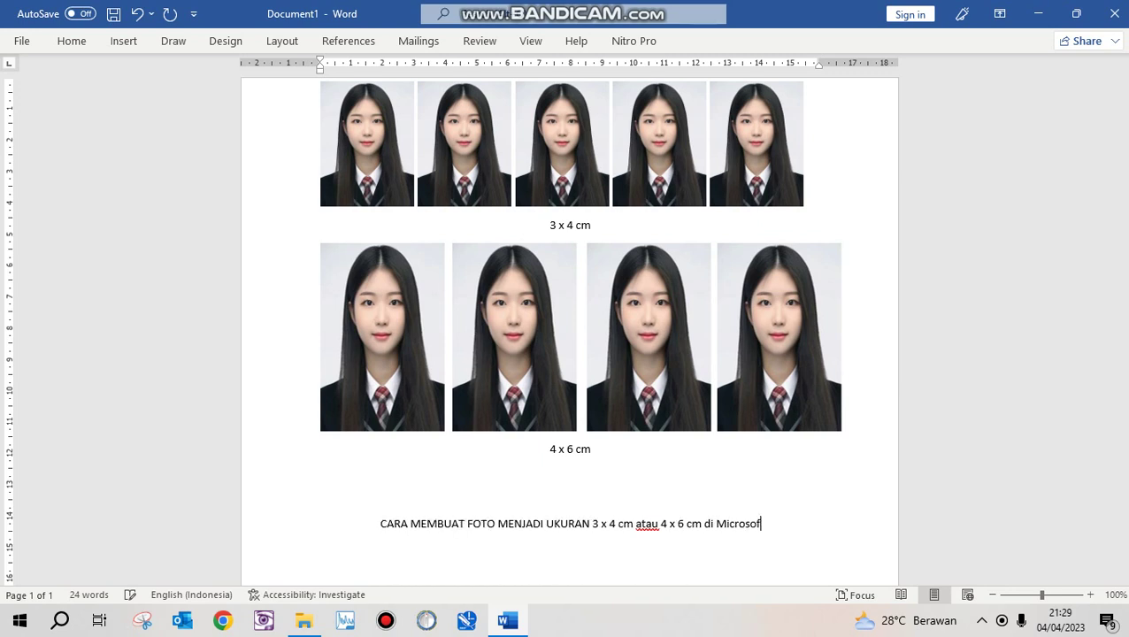
{"action": "type", "text": "t Word"}
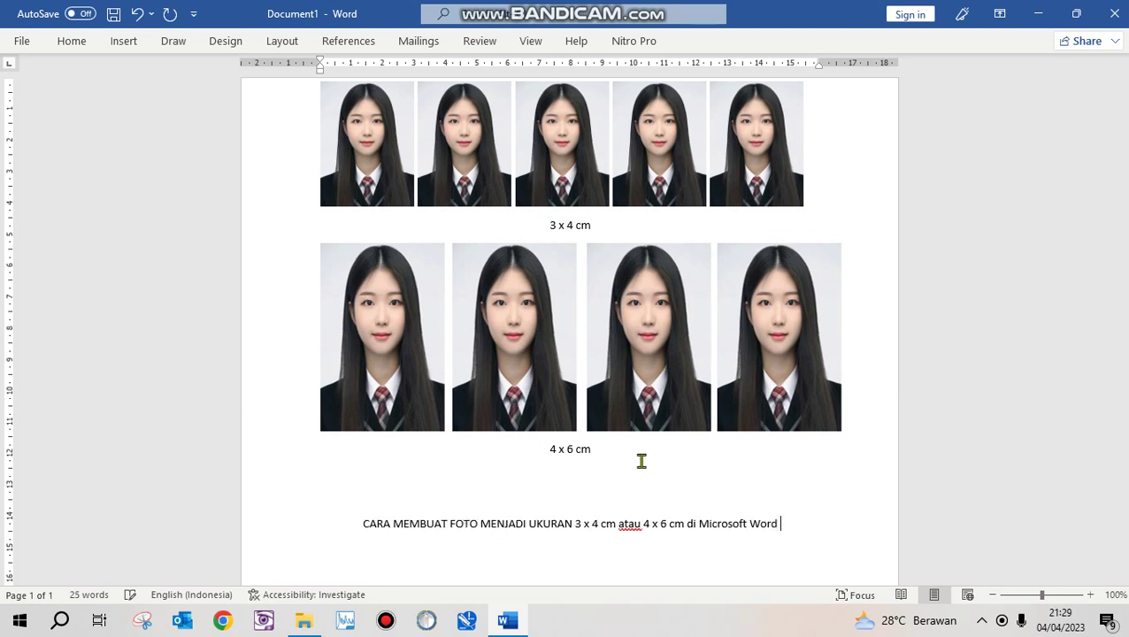
{"action": "type", "text": ", T"}
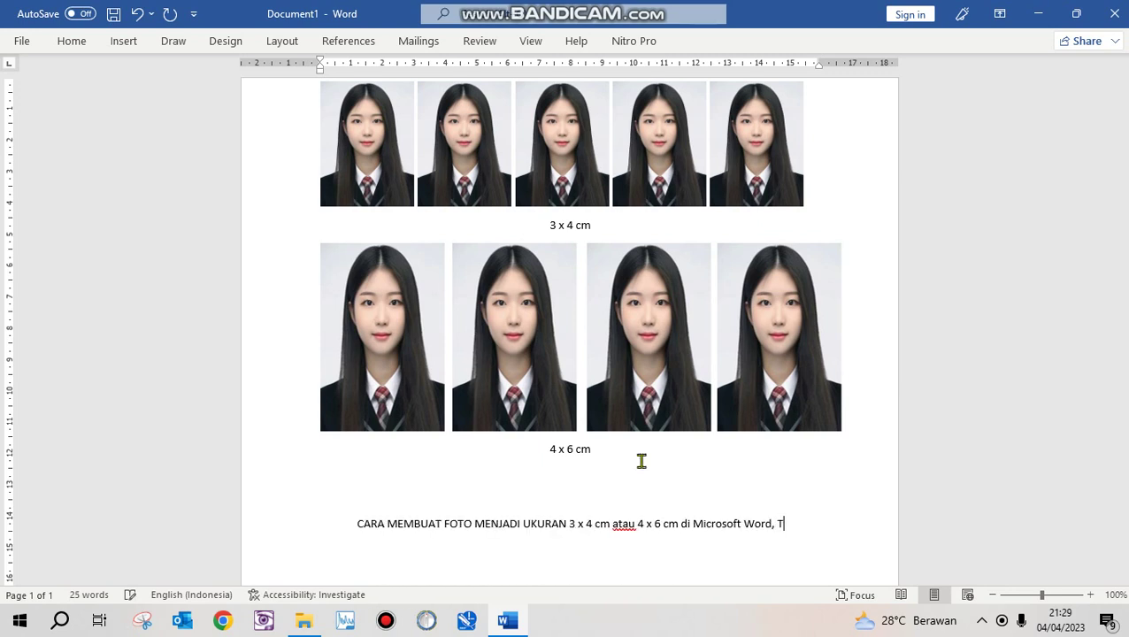
{"action": "type", "text": "erimaKAsih"}
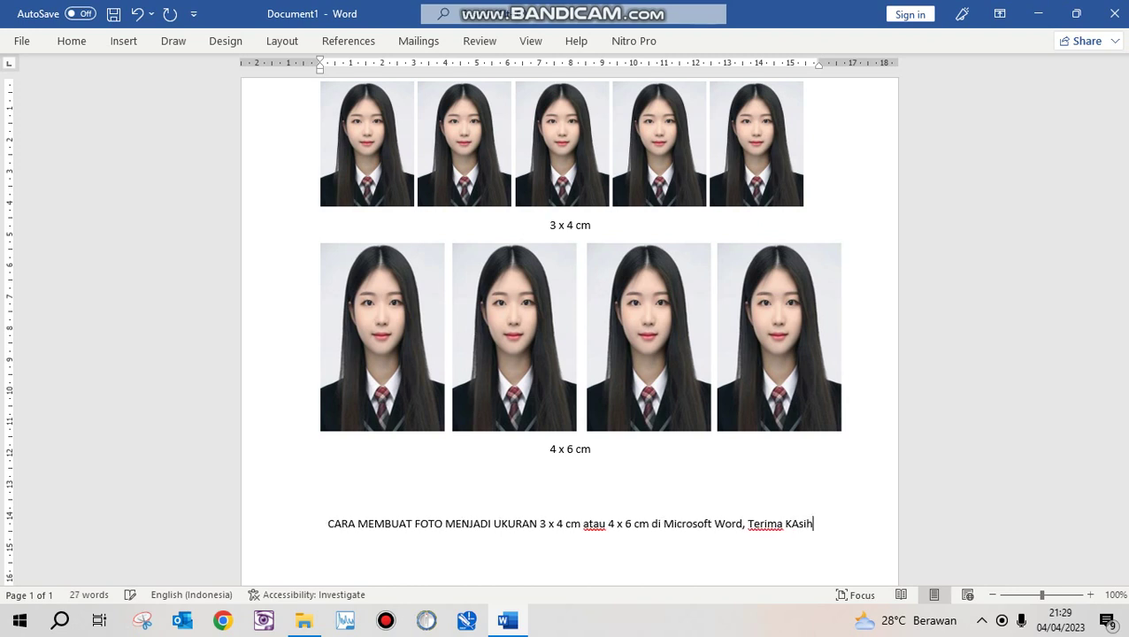
{"action": "key", "text": "BackSpace"}
{"action": "key", "text": "BackSpace"}
{"action": "key", "text": "BackSpace"}
{"action": "type", "text": "asih."}
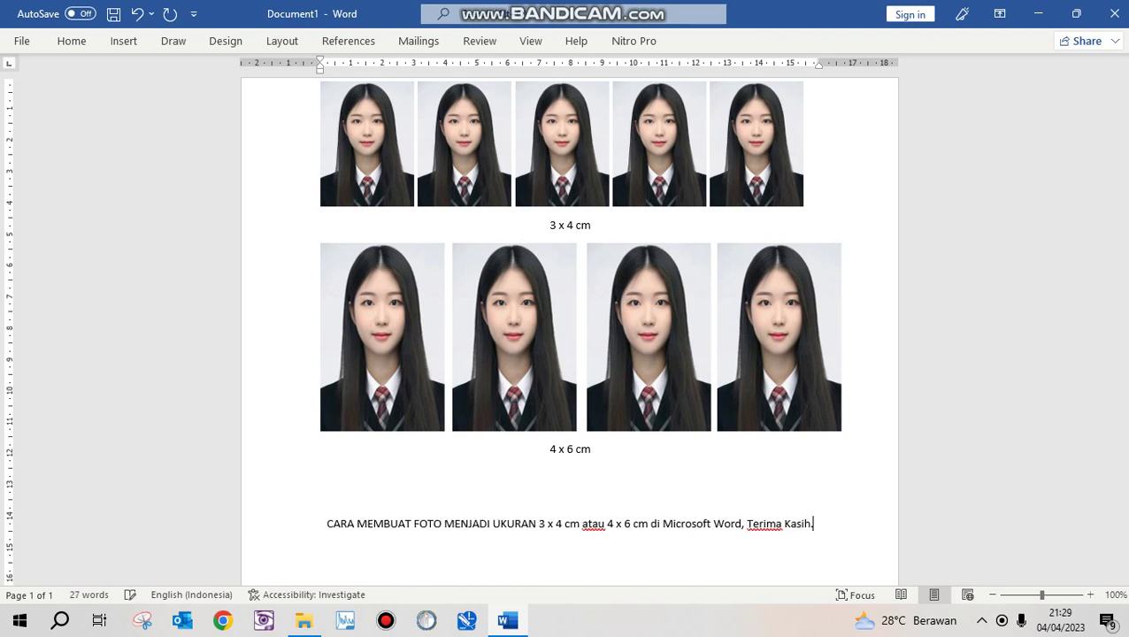